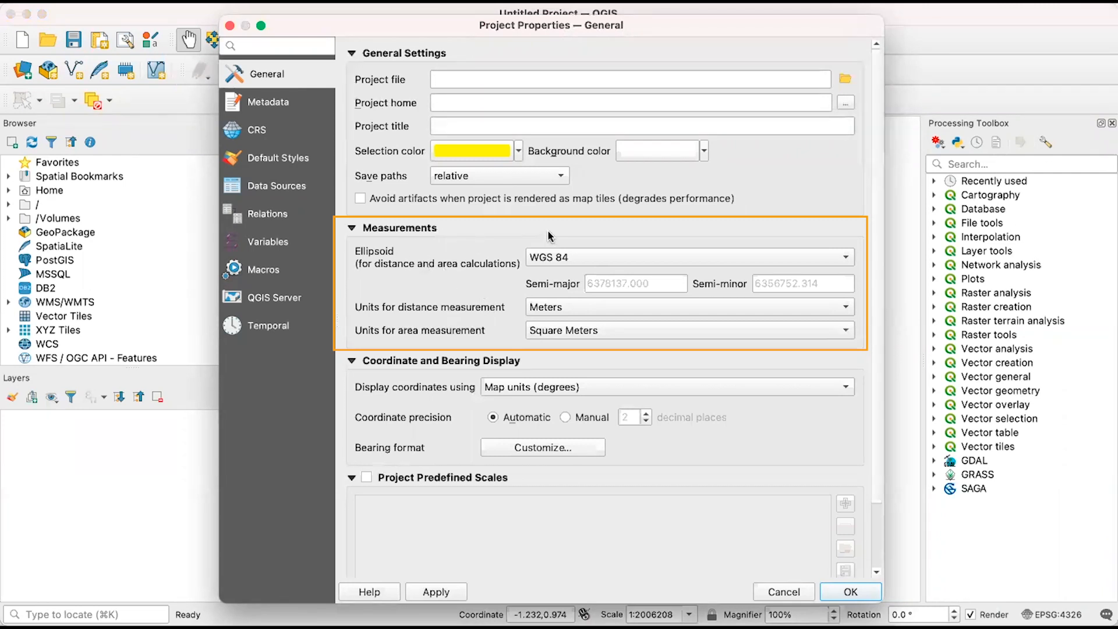
# Set the project's units for distance measurement to Meters and accept the project properties
pyautogui.click(563, 310)
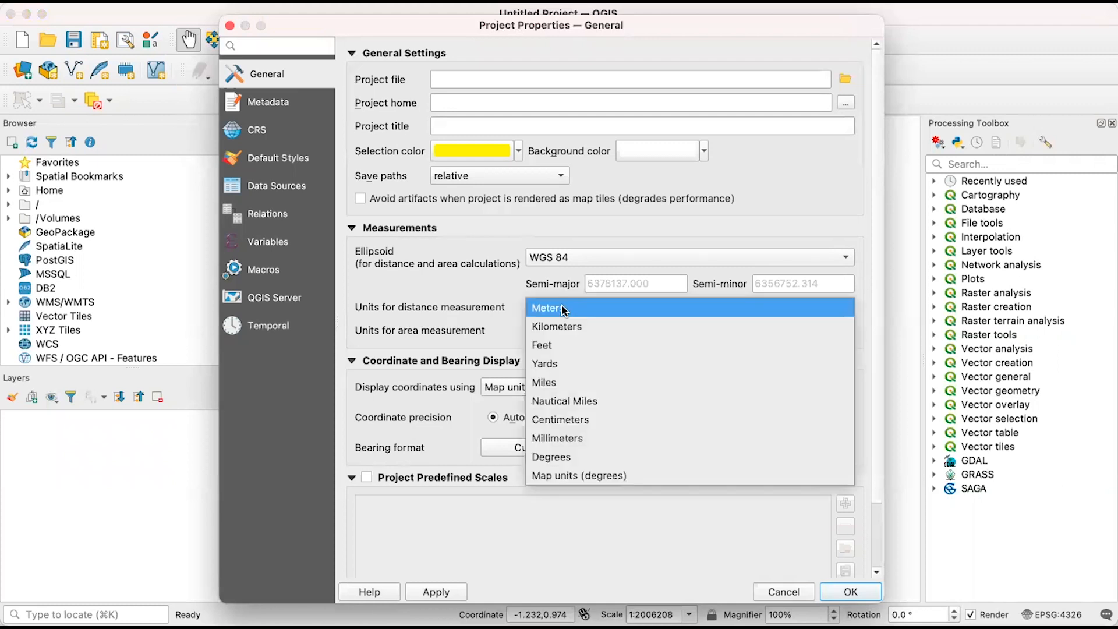
pyautogui.click(586, 311)
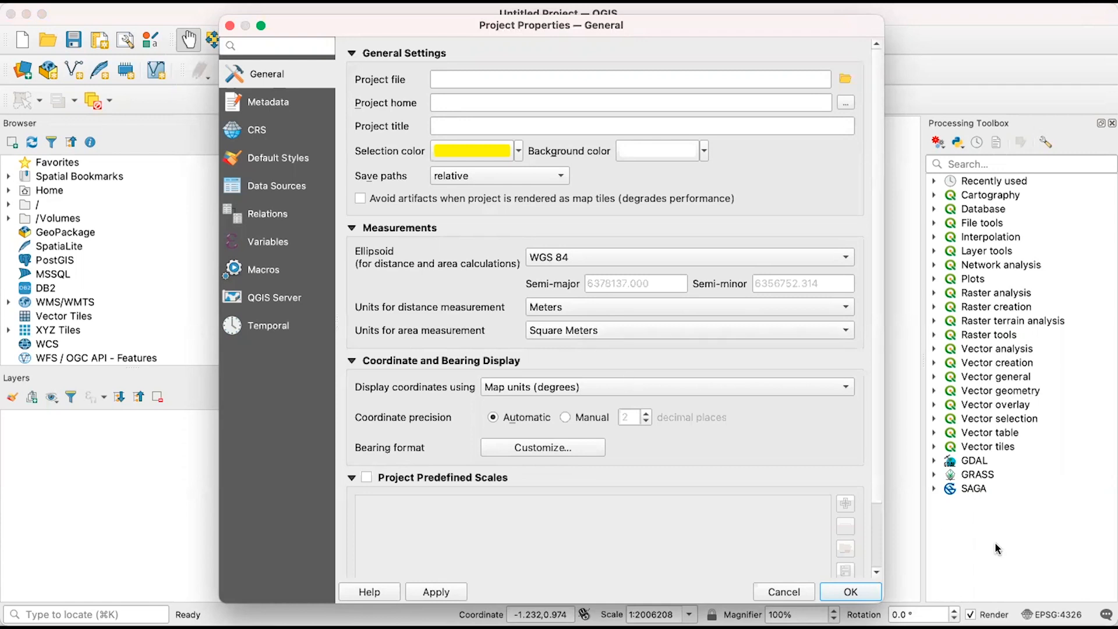
pyautogui.click(864, 590)
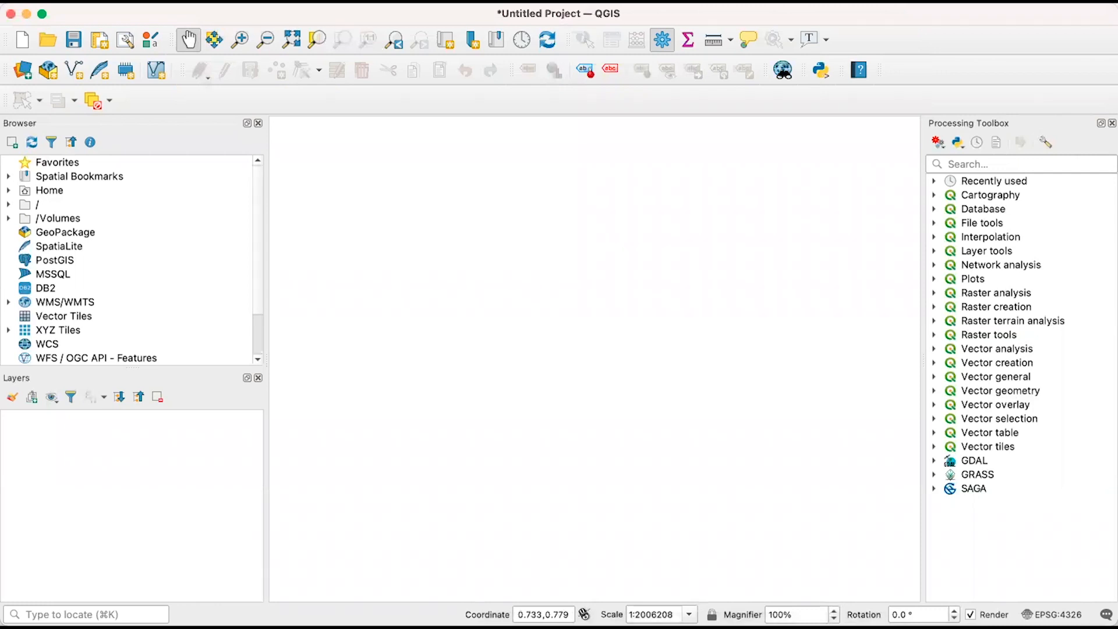
# Add the OpenStreetMap XYZ tile basemap to the project's layers
pyautogui.click(8, 330)
pyautogui.click(75, 347)
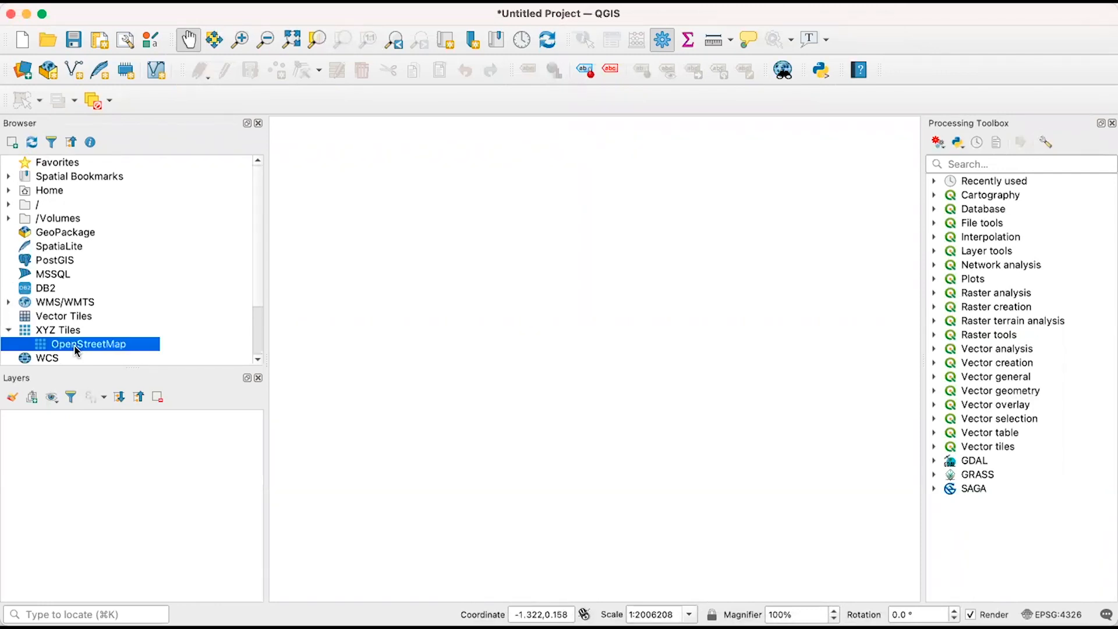
pyautogui.moveTo(76, 348); pyautogui.dragTo(126, 430)
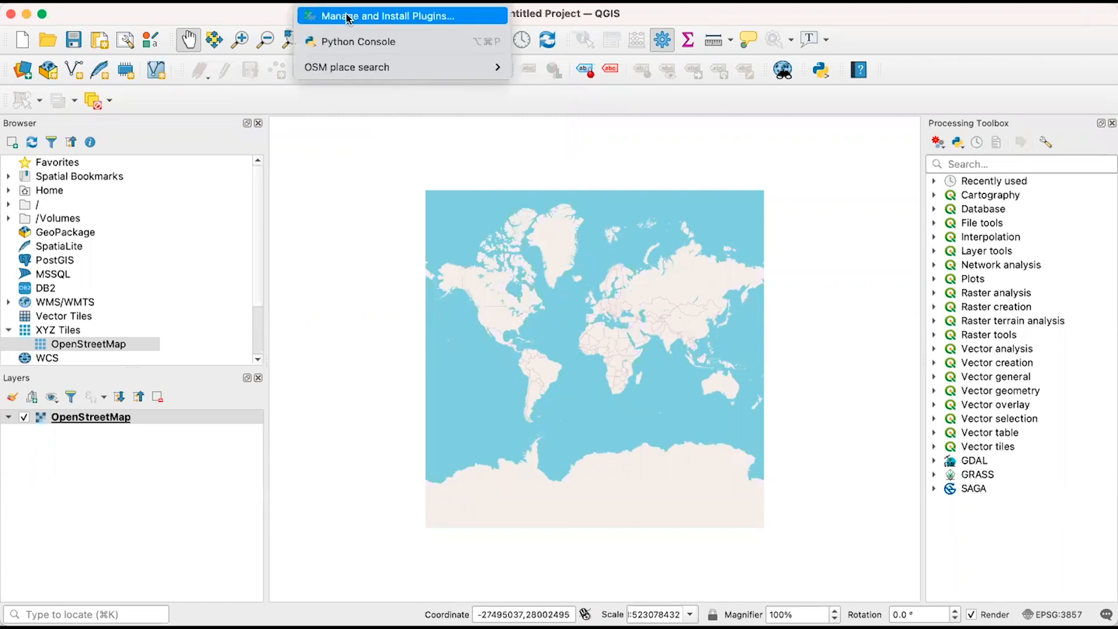
# Disable and re-enable the installed OSM place search plugin so its search panel is shown
pyautogui.click(349, 15)
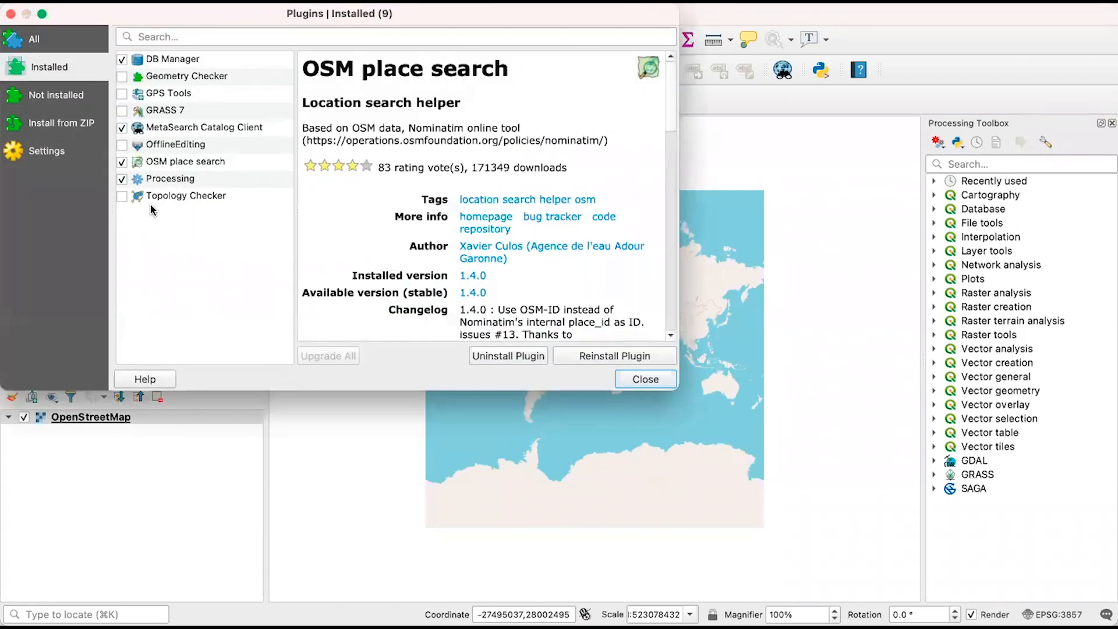
pyautogui.click(122, 162)
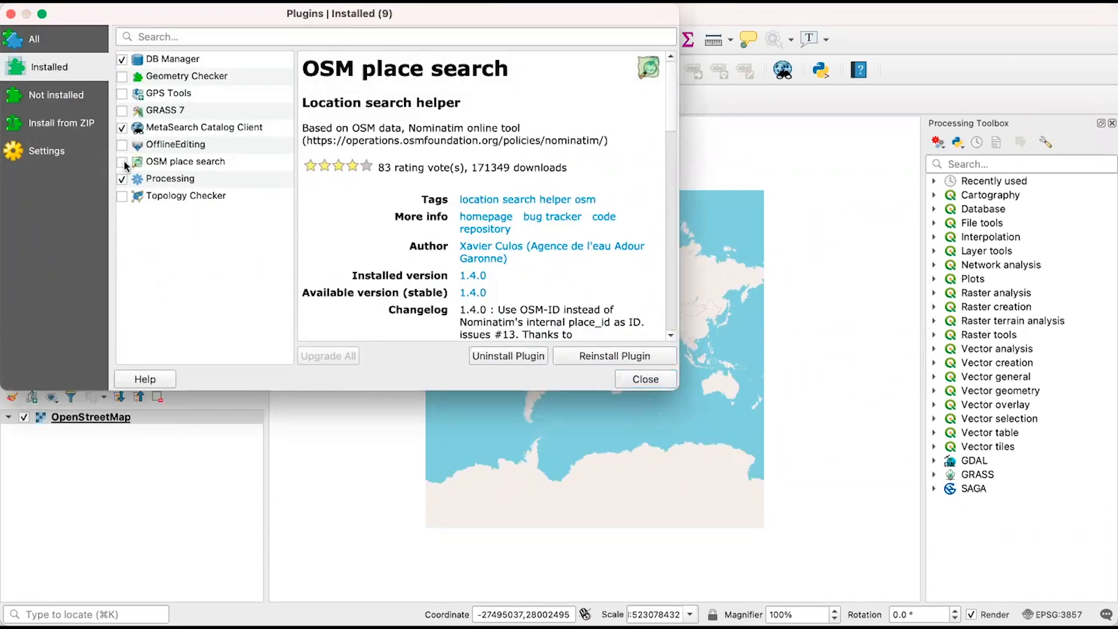
pyautogui.click(123, 163)
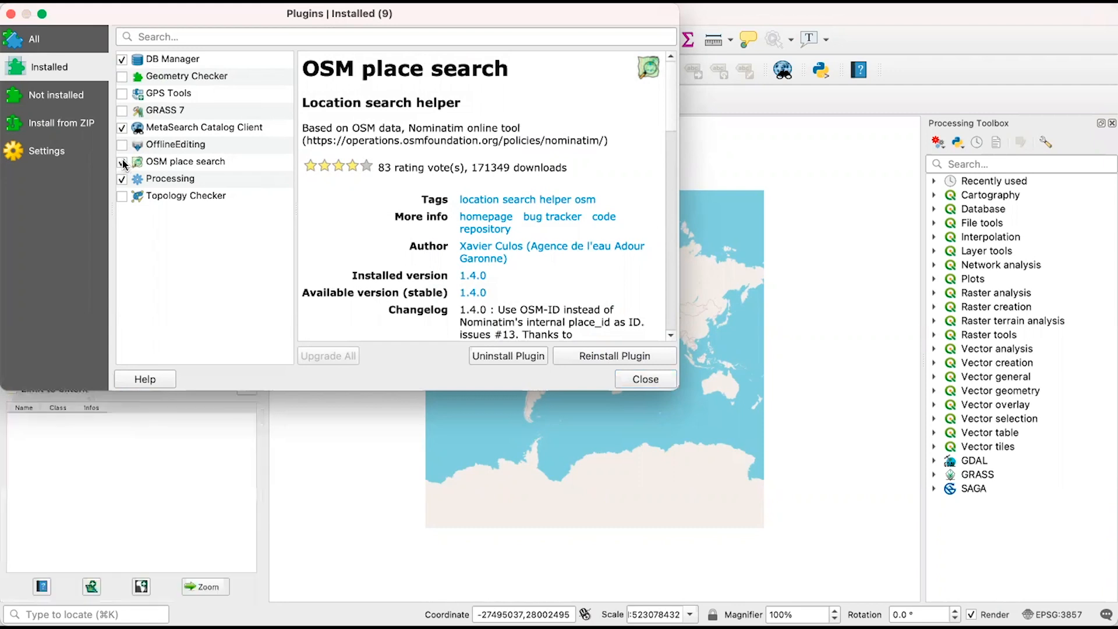
pyautogui.click(645, 379)
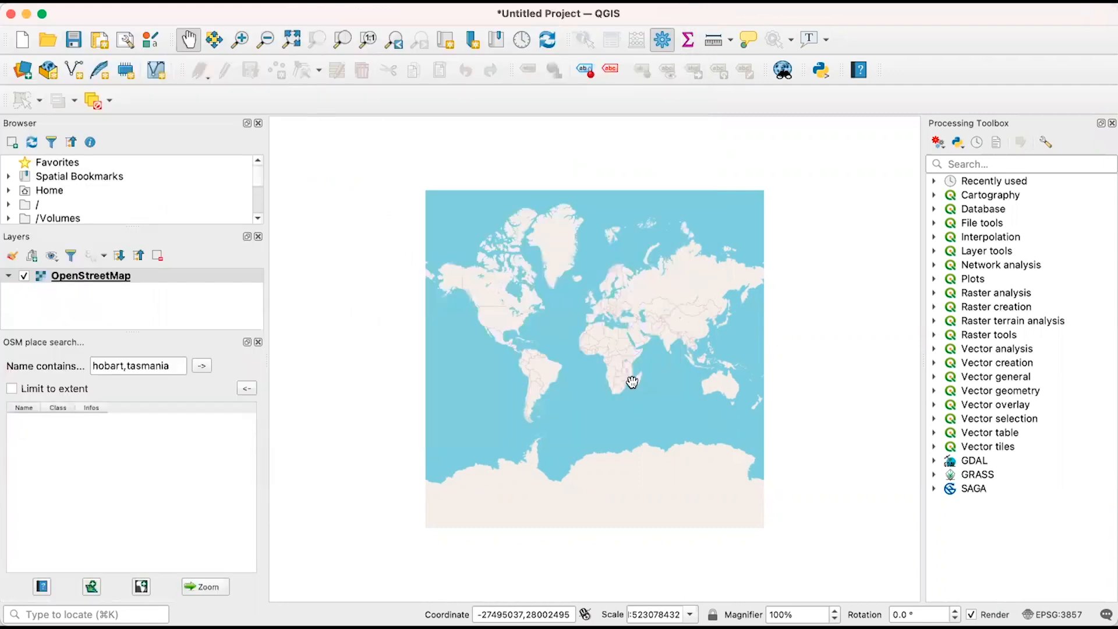
# Search OSM places for "hobart,tasmania", zoom the map to the first match, and close the place search
pyautogui.click(177, 366)
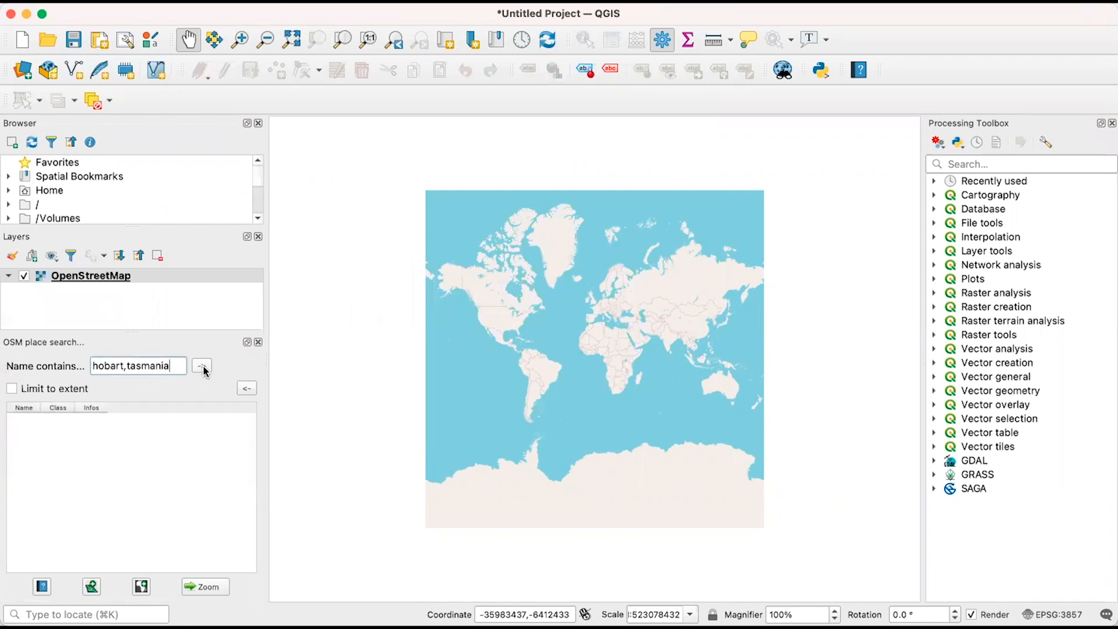
pyautogui.click(204, 368)
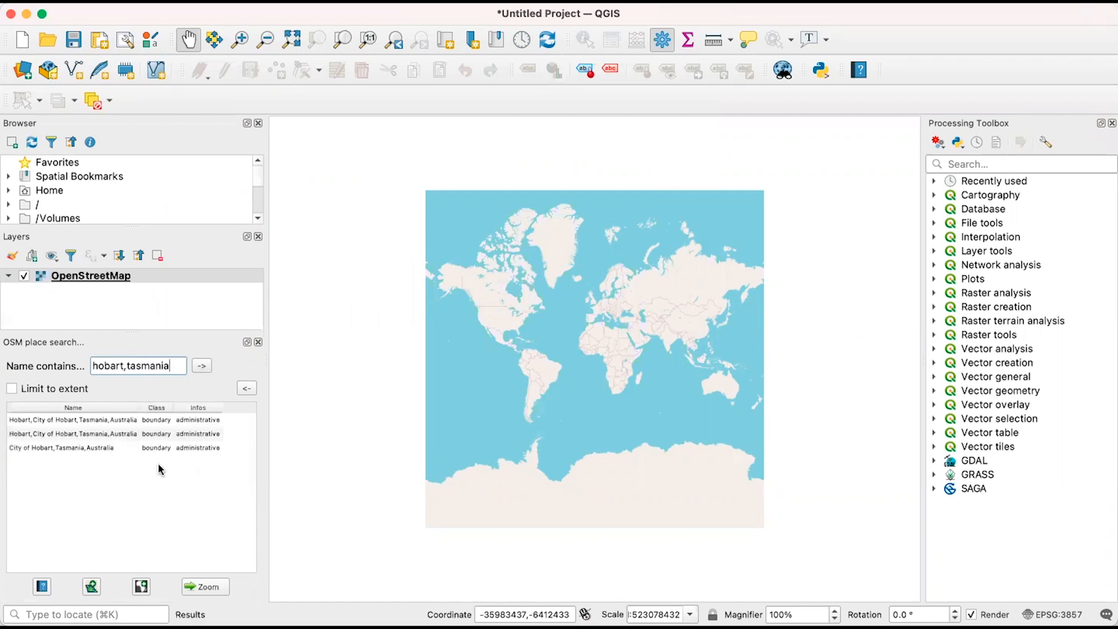
pyautogui.click(89, 422)
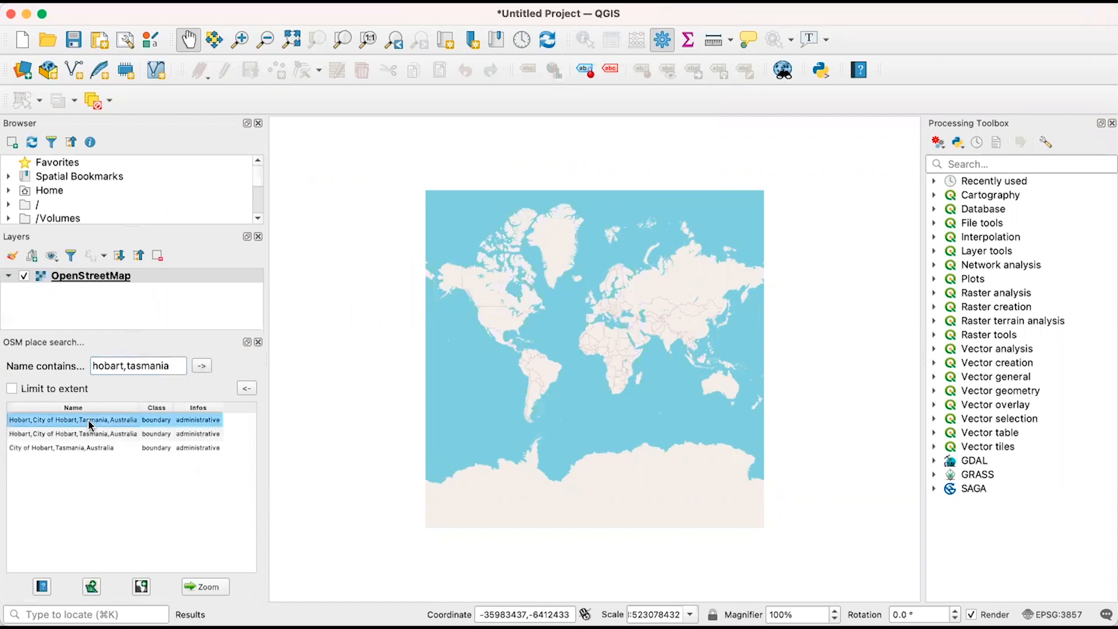
pyautogui.click(205, 587)
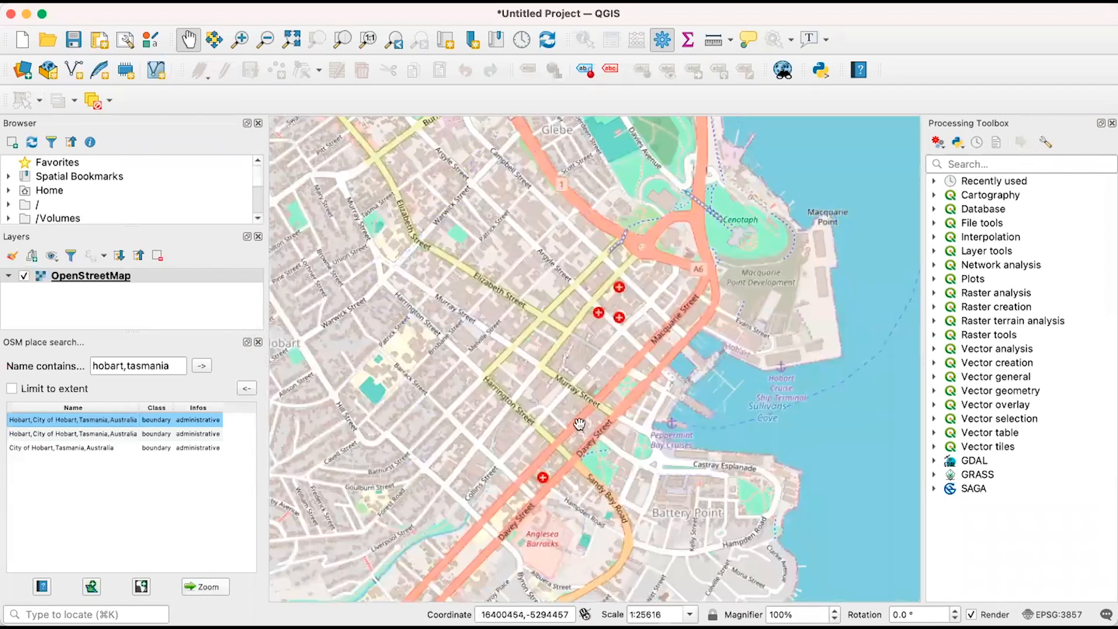
pyautogui.scroll(-3, 580, 428)
pyautogui.scroll(-2, 579, 428)
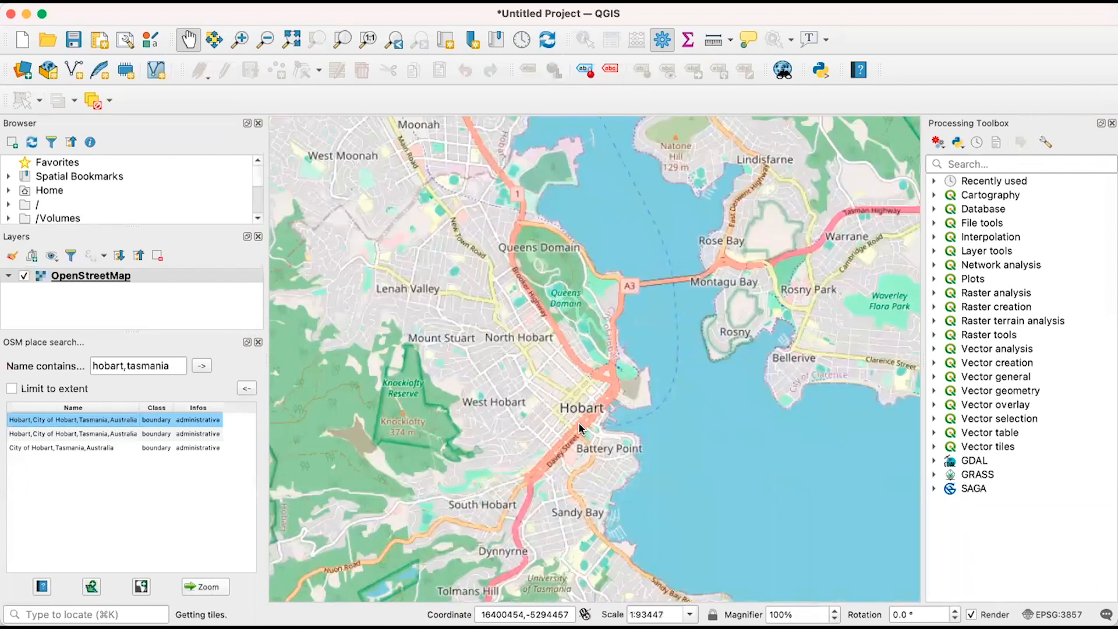
pyautogui.click(258, 343)
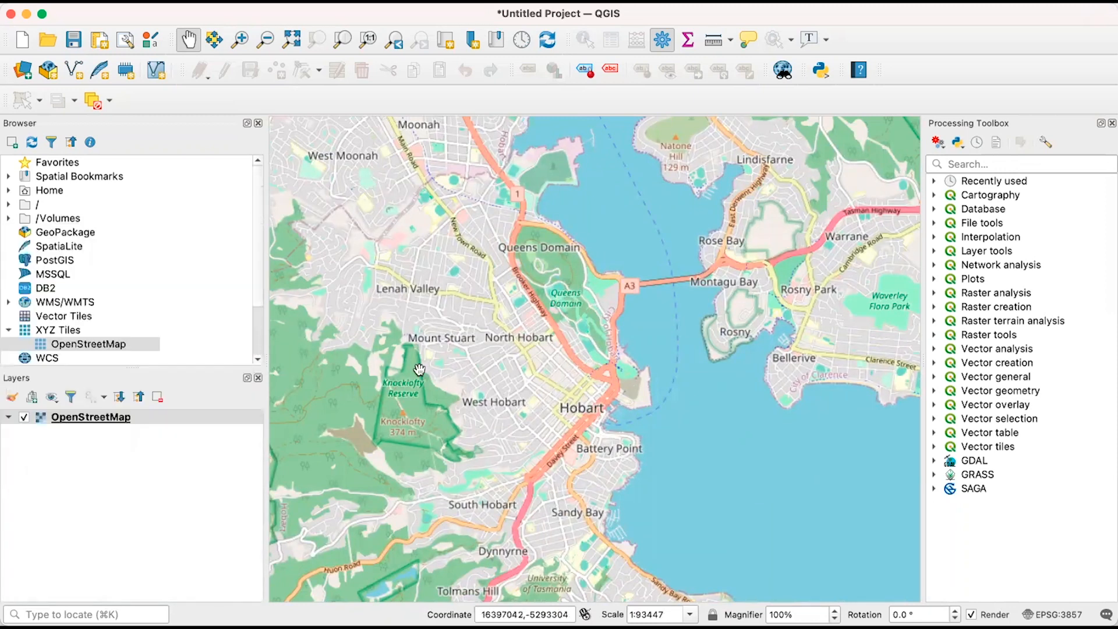
pyautogui.scroll(-1, 541, 443)
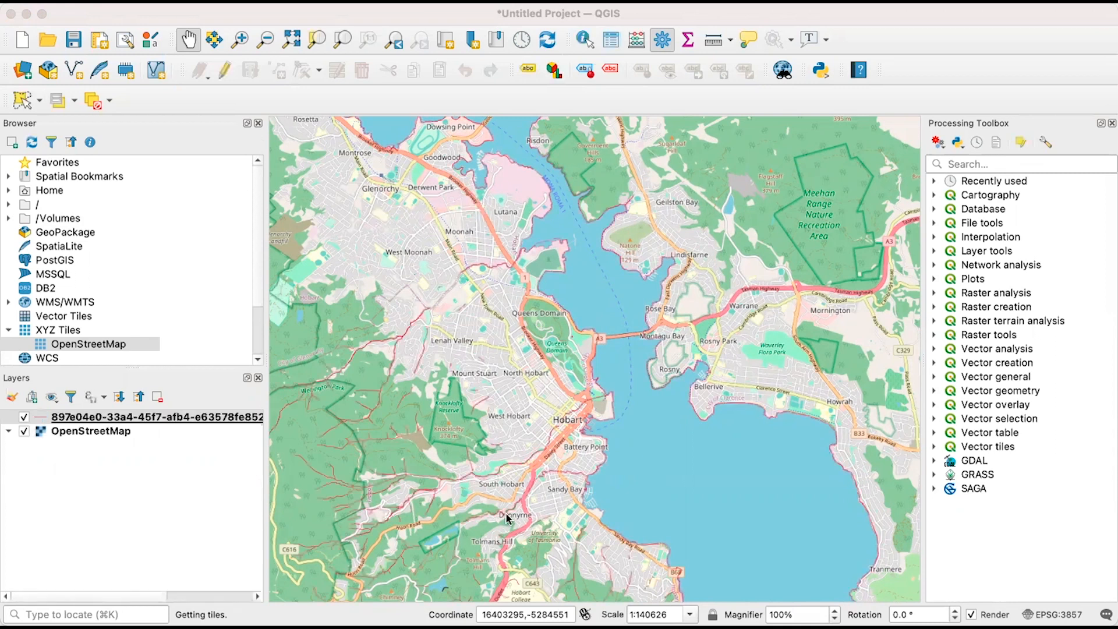
# Load the heritage polygon layer above RIVERS AND CREEKS and rename it HERITAGE OVERLAY
pyautogui.moveTo(506, 518); pyautogui.dragTo(569, 415)
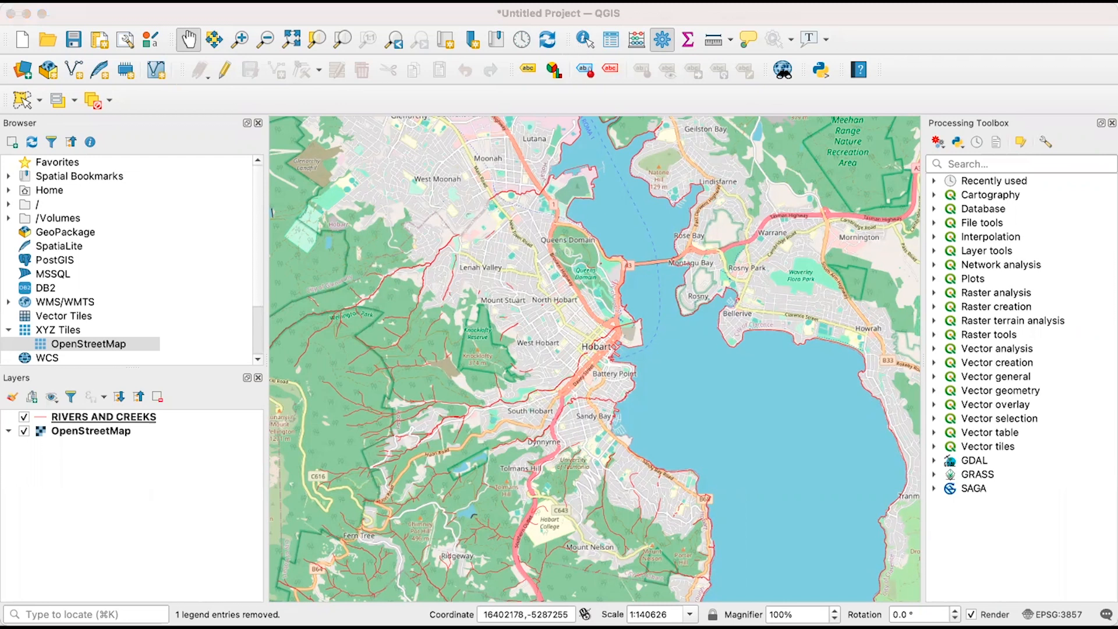
pyautogui.moveTo(575, 362); pyautogui.dragTo(575, 363)
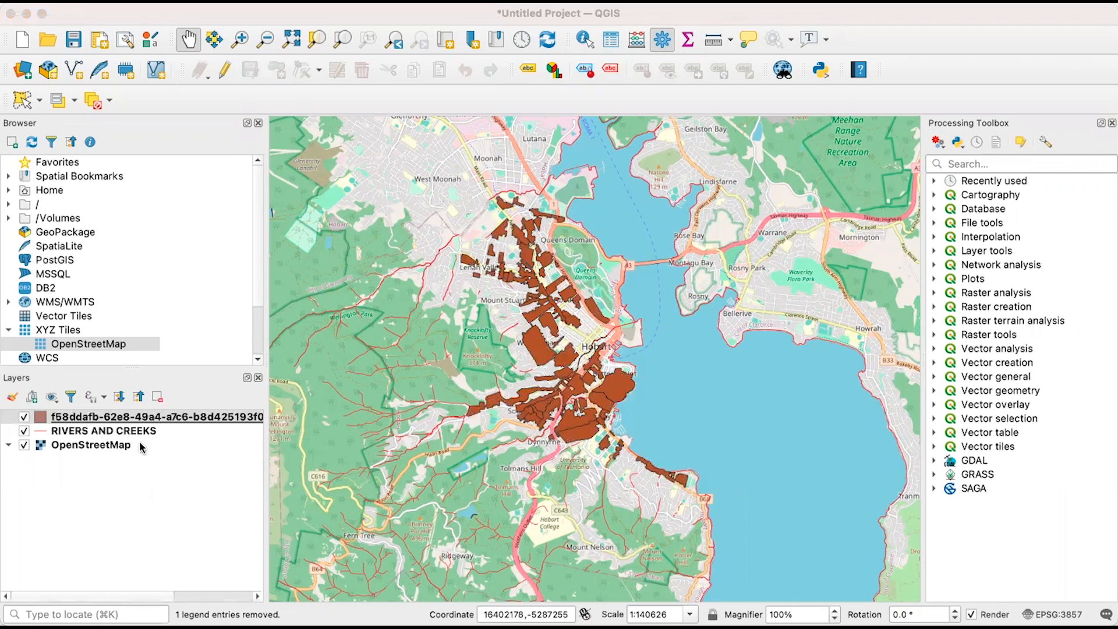
pyautogui.rightClick(95, 419)
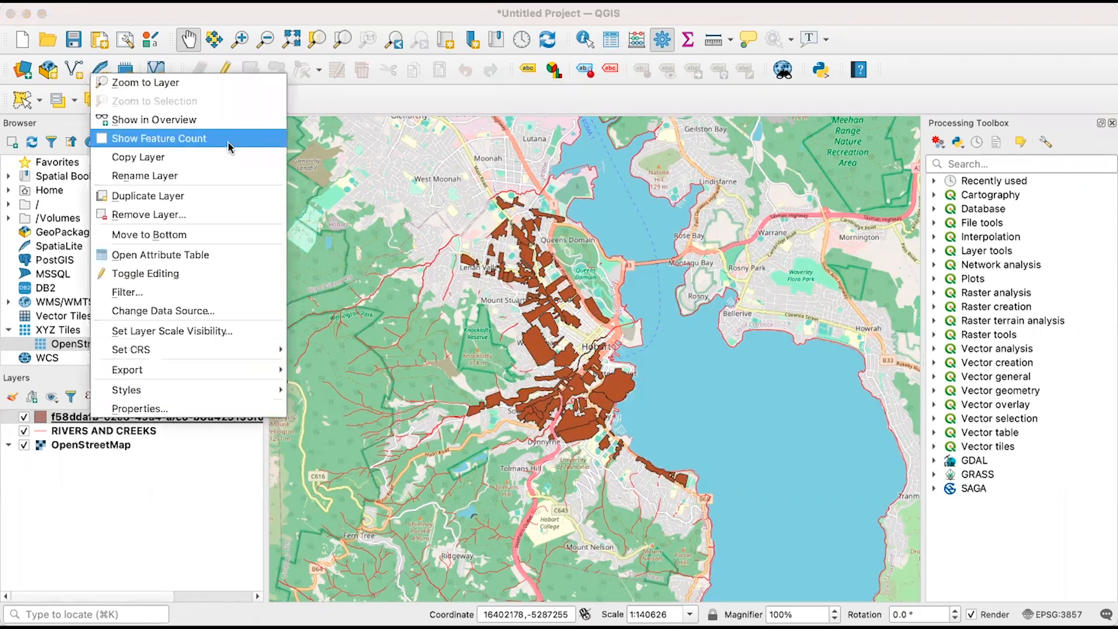
pyautogui.click(200, 175)
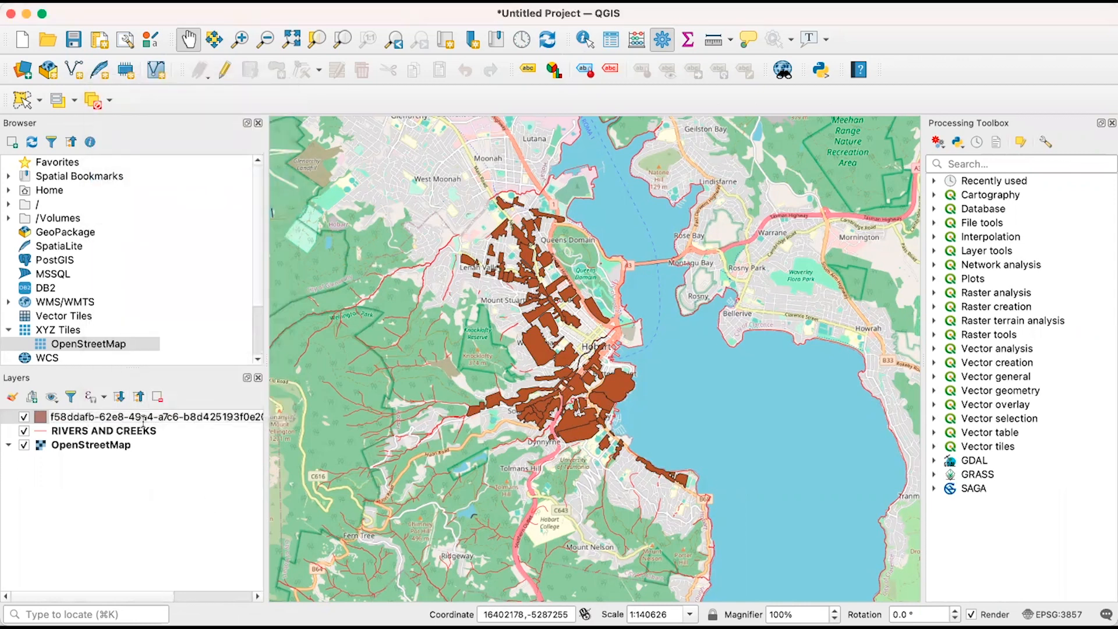
pyautogui.write('n')
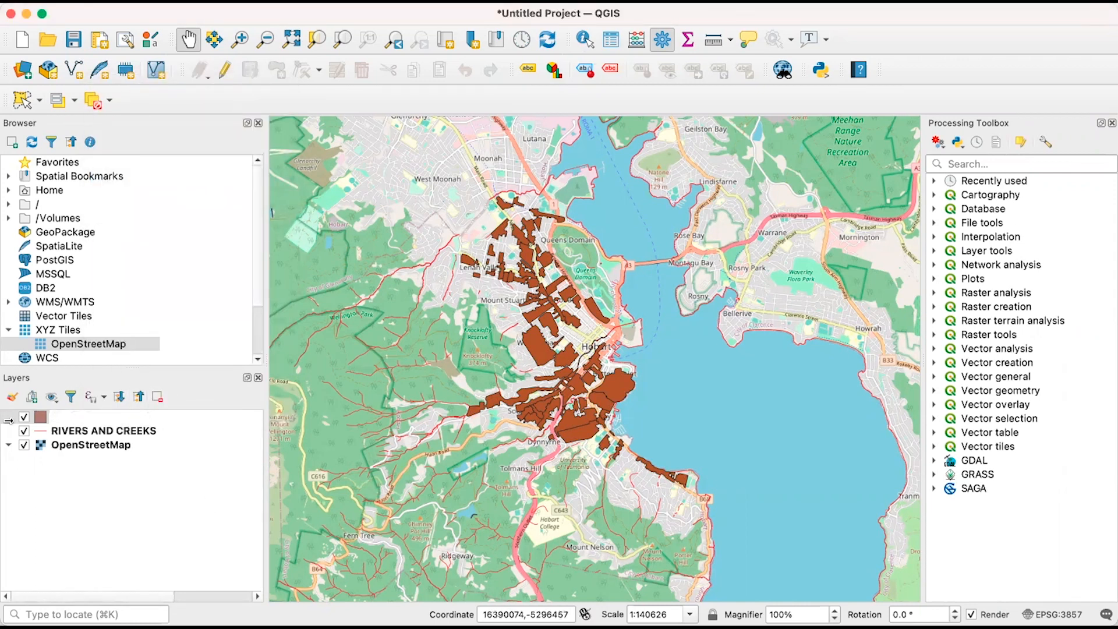
pyautogui.write('HERITAGE OVERLAY')
pyautogui.press('Return')
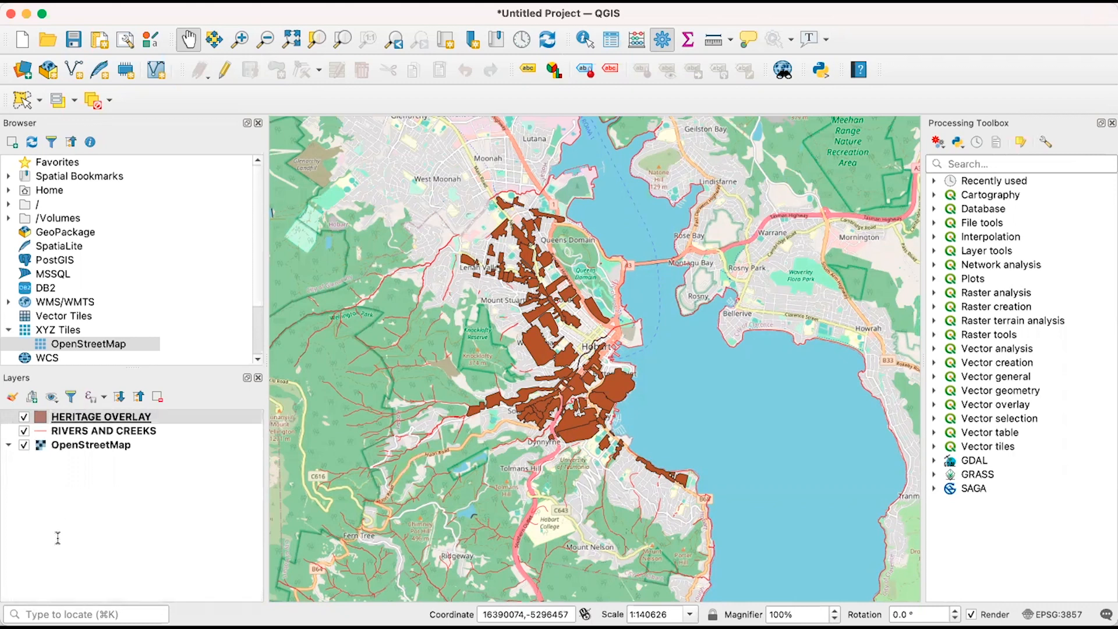
pyautogui.click(146, 571)
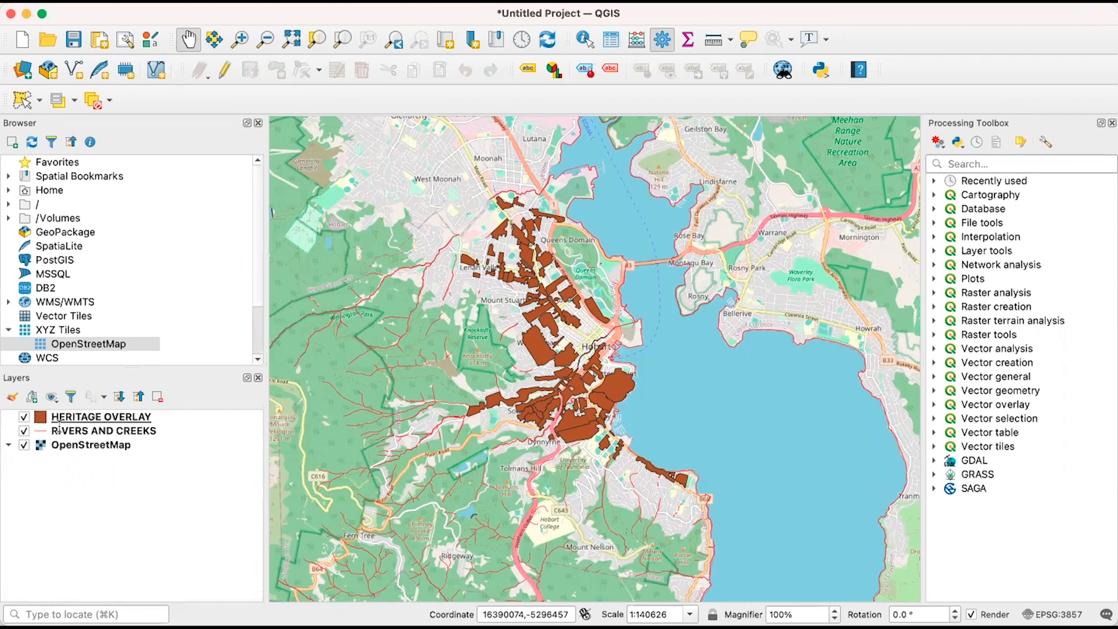
# Change the HERITAGE OVERLAY layer's fill symbol to the "hashed black X" preset
pyautogui.doubleClick(40, 417)
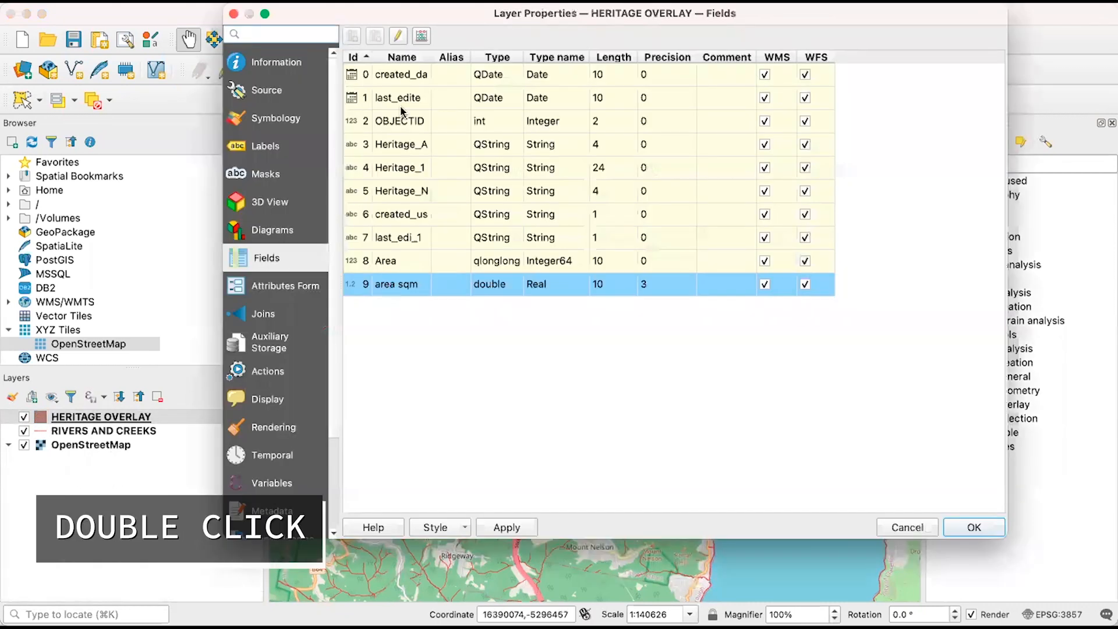
pyautogui.click(274, 119)
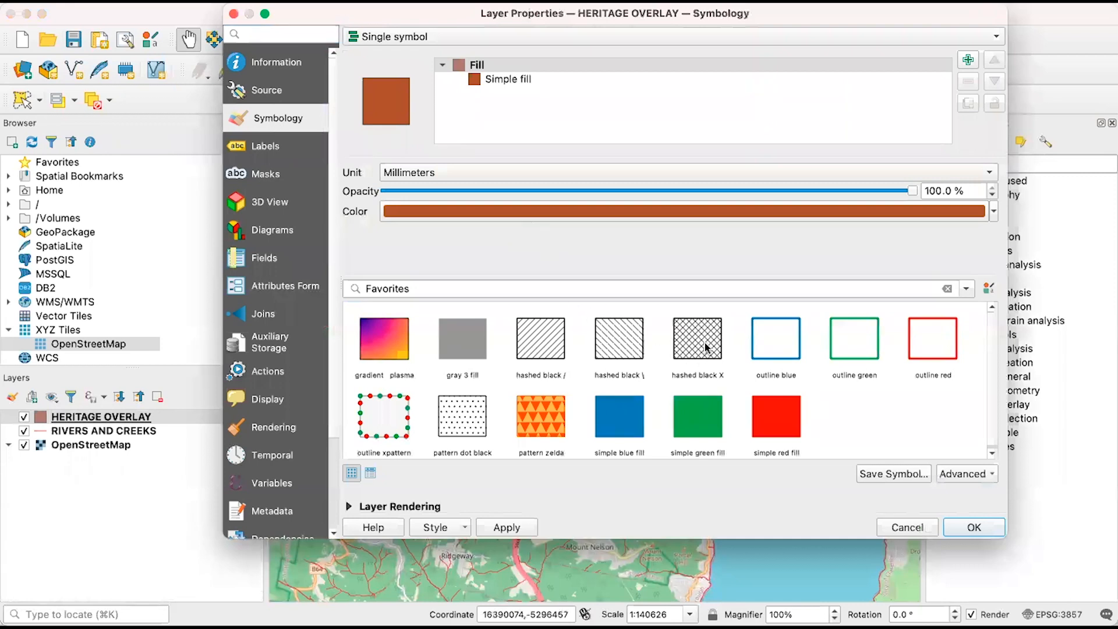
pyautogui.click(706, 348)
pyautogui.click(975, 527)
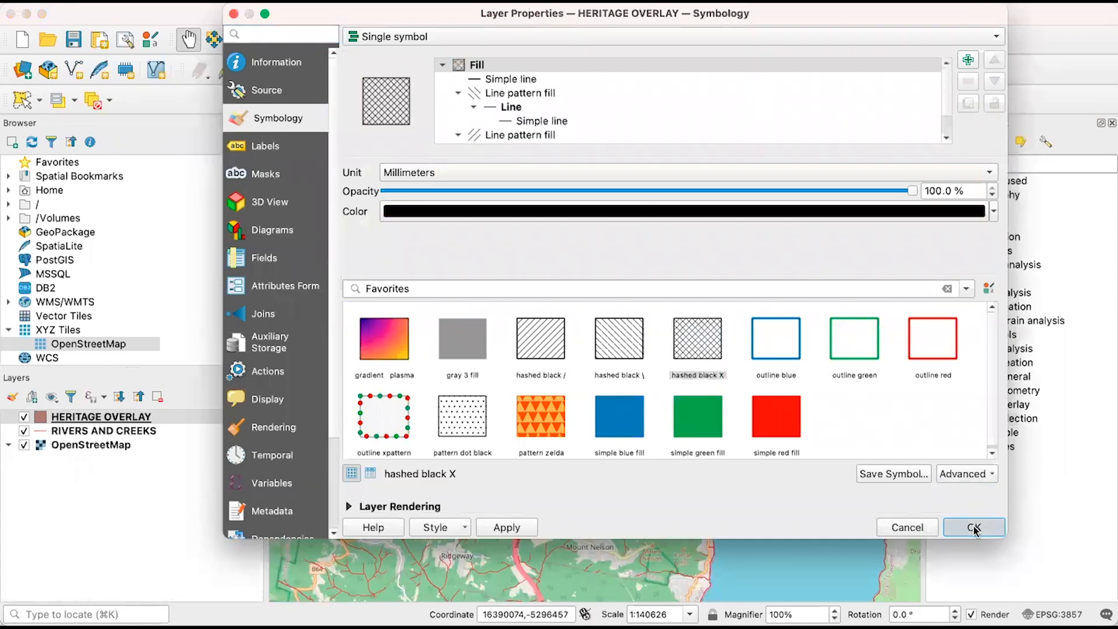
# Save the project under the name HOBART AREA CALCULATION
pyautogui.moveTo(679, 310); pyautogui.dragTo(680, 348)
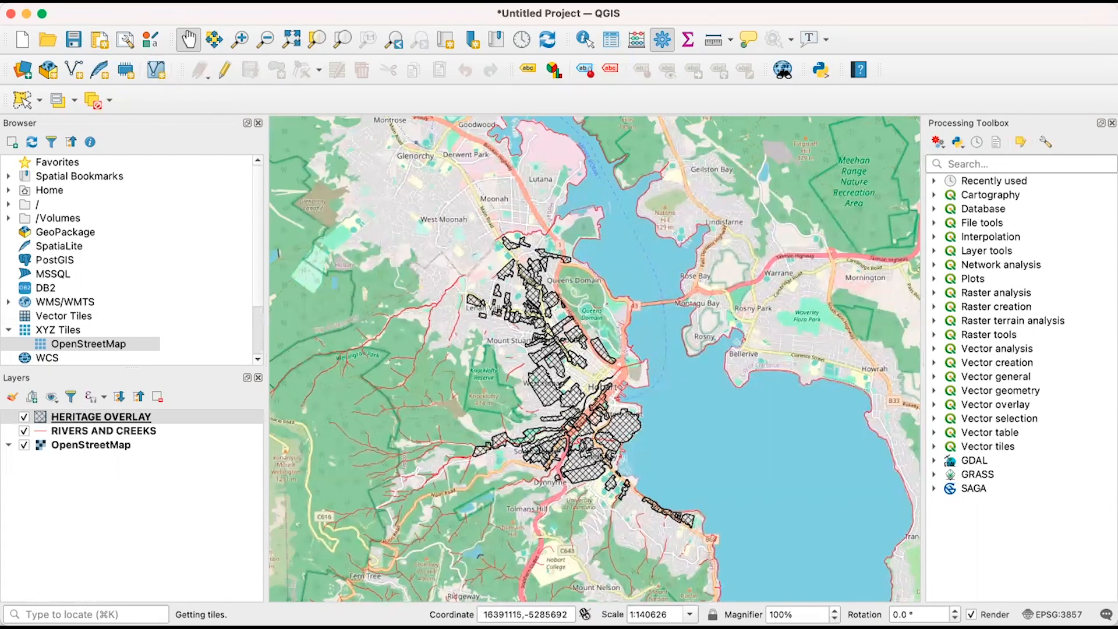
pyautogui.click(98, 1)
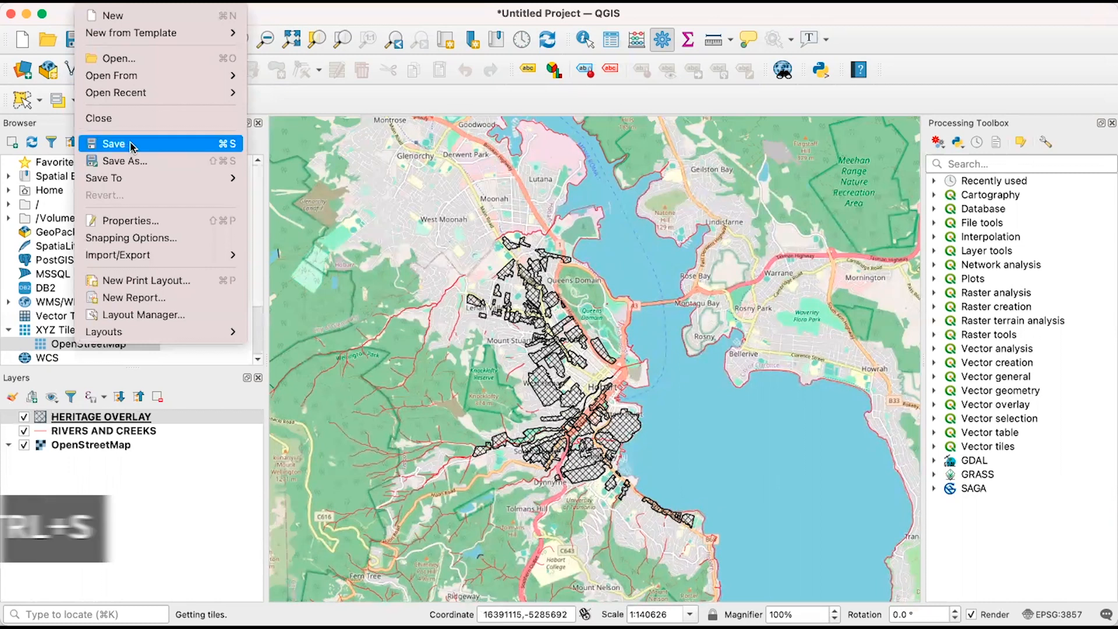
pyautogui.click(127, 163)
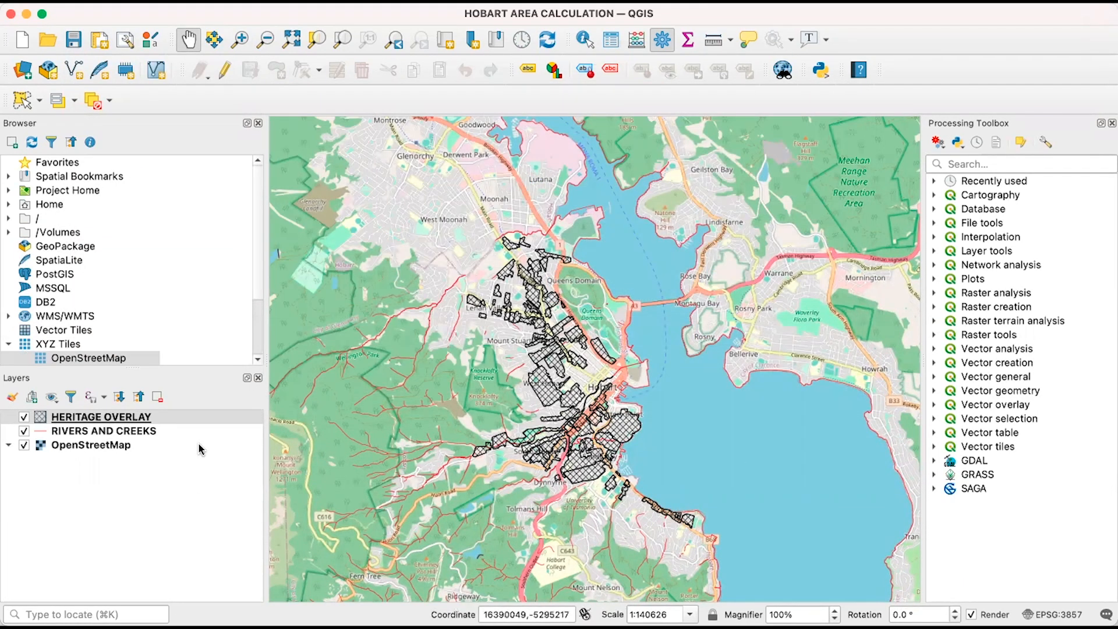
# Open the Field Calculator from the HERITAGE OVERLAY layer's field properties and keep it set to create a new field
pyautogui.rightClick(87, 421)
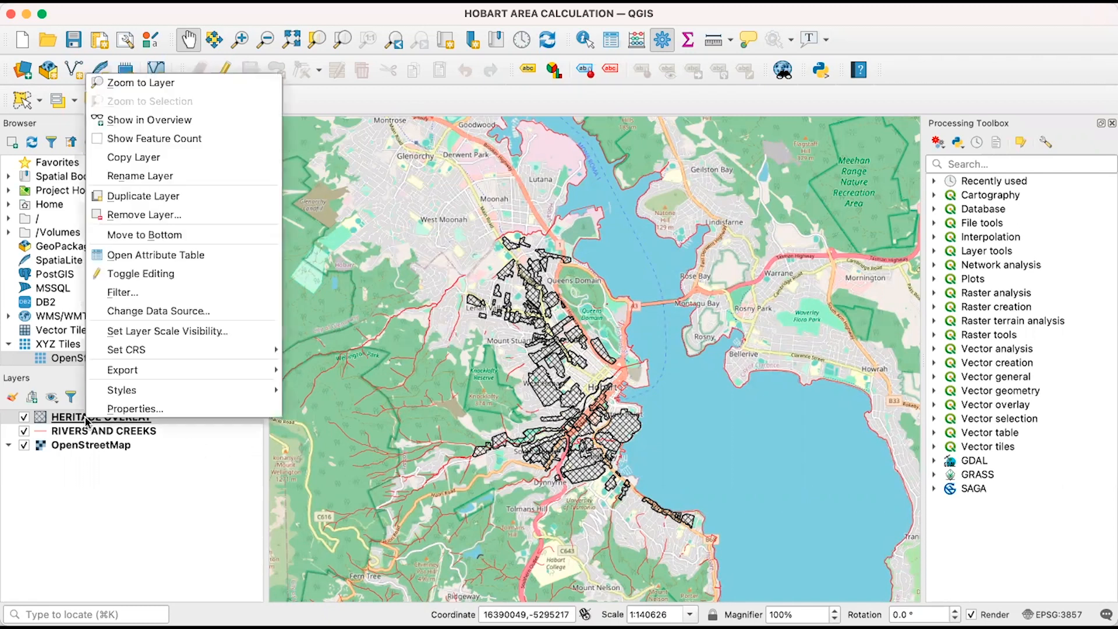
pyautogui.click(171, 409)
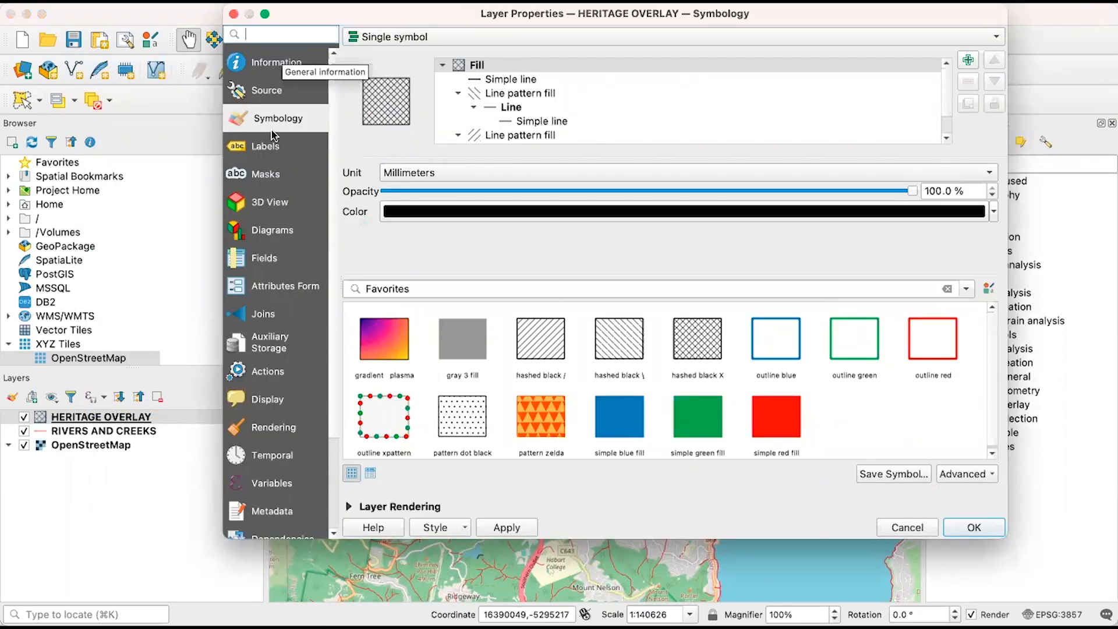
pyautogui.click(268, 264)
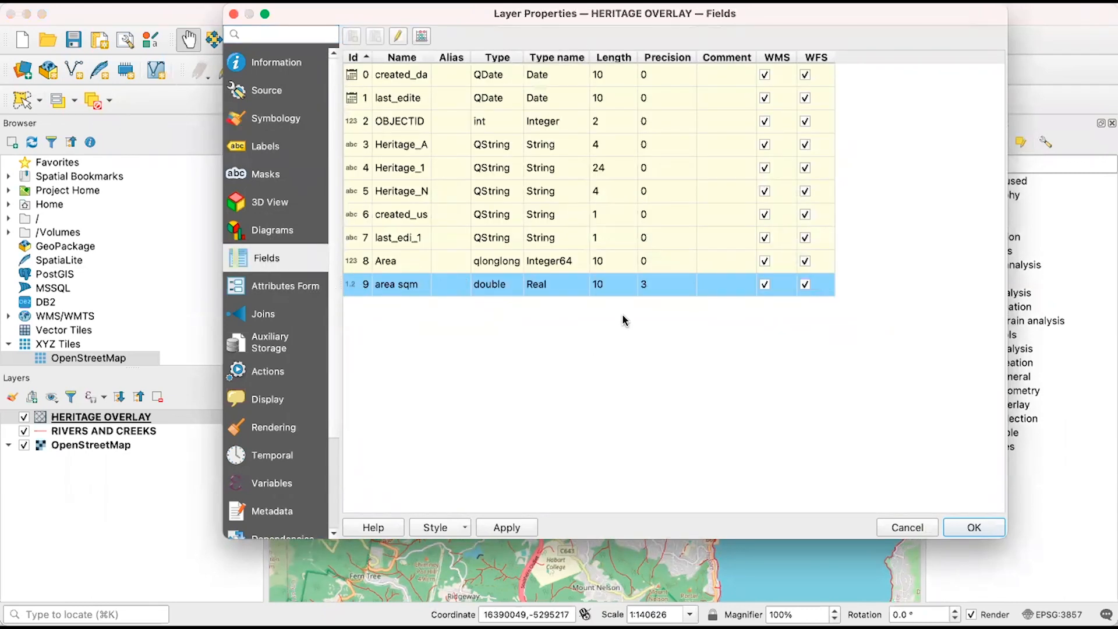
pyautogui.click(426, 36)
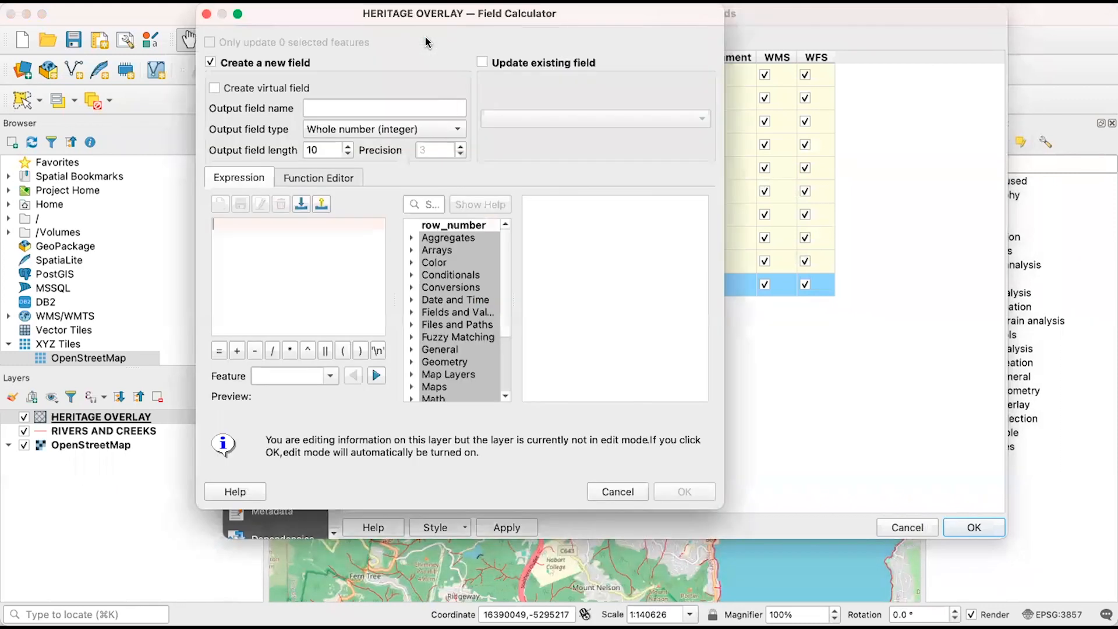
pyautogui.moveTo(530, 14); pyautogui.dragTo(882, 32)
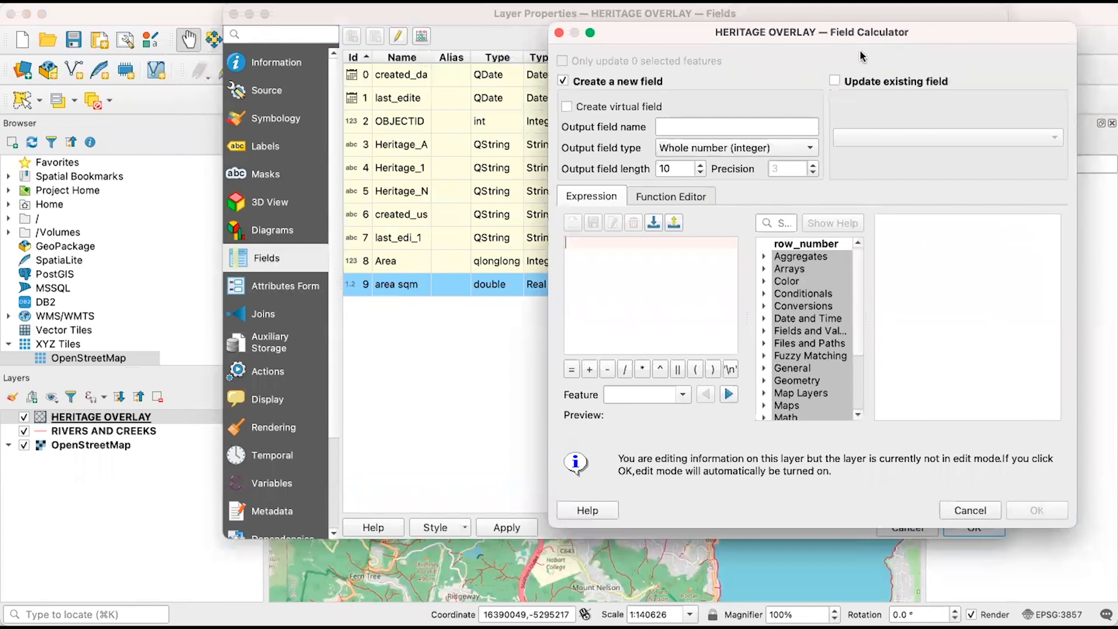
pyautogui.click(835, 81)
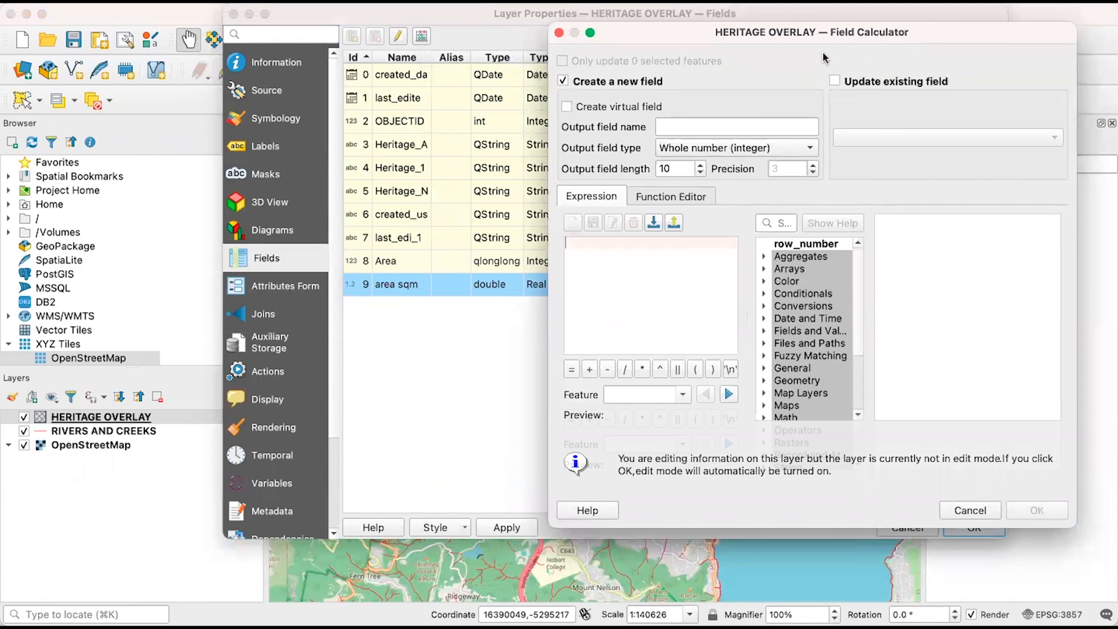
pyautogui.click(580, 82)
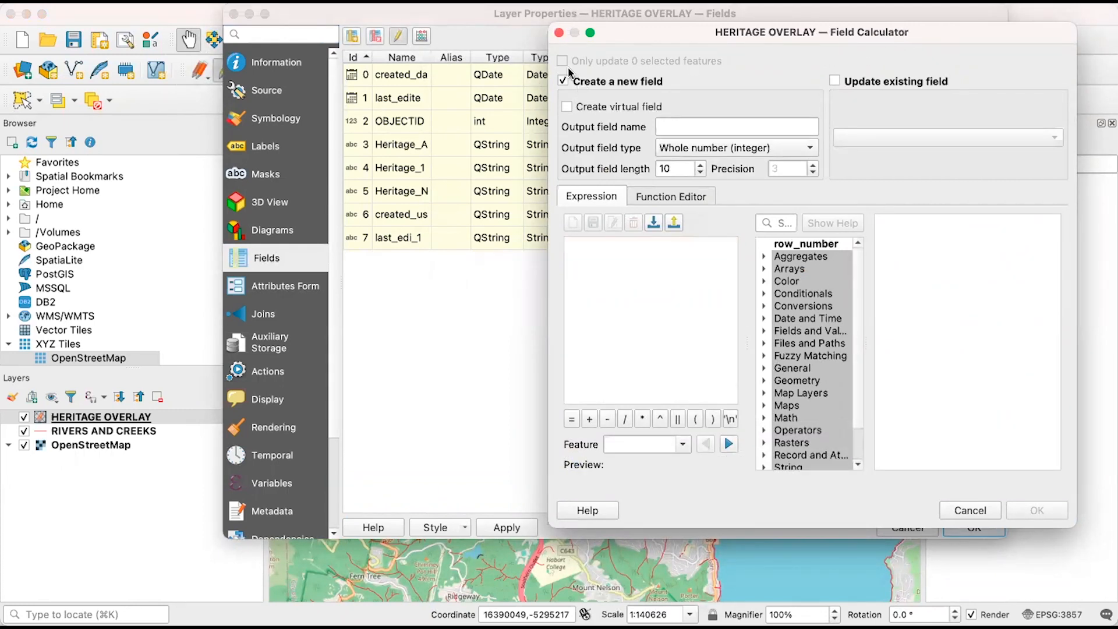
# Name the output field "AREA sqm" and use the geometry function $area as its expression
pyautogui.click(710, 127)
pyautogui.write('AREA sqm')
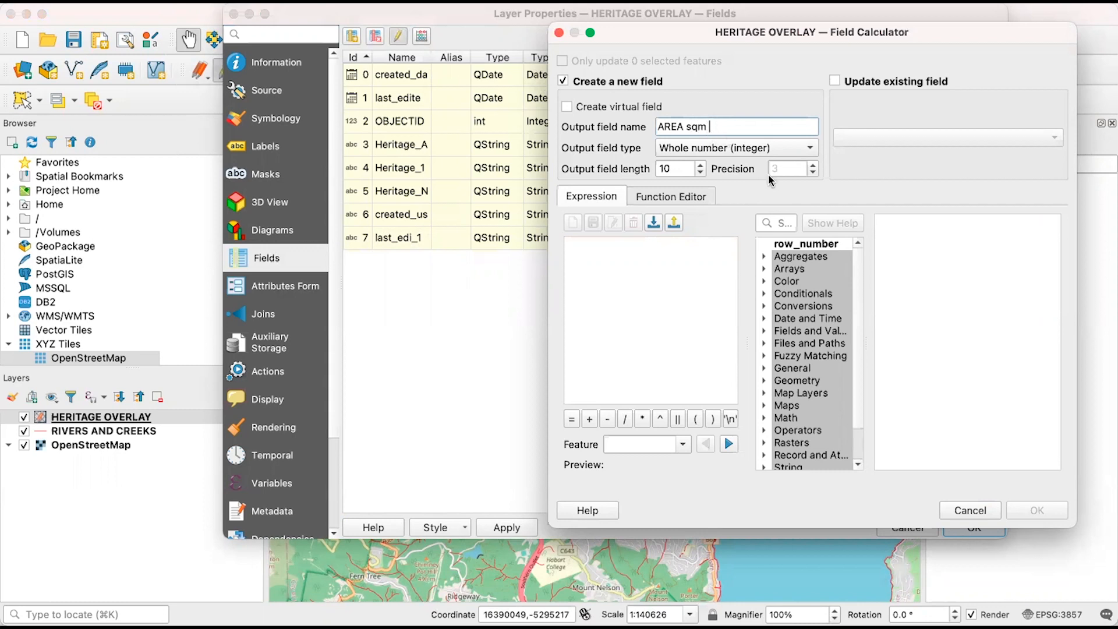
pyautogui.click(765, 382)
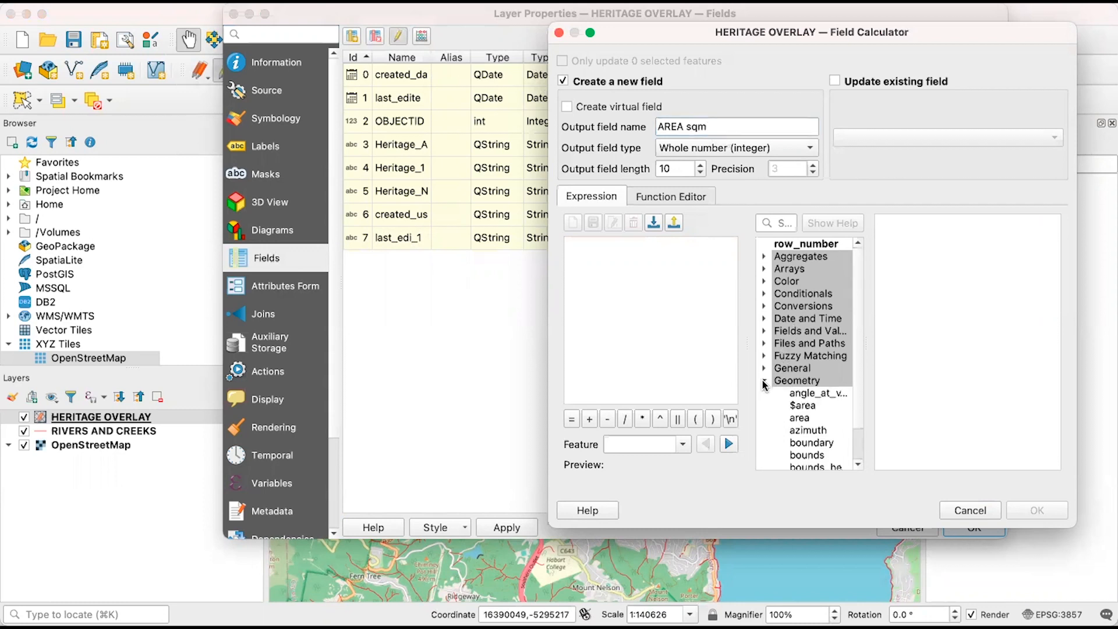
pyautogui.click(811, 407)
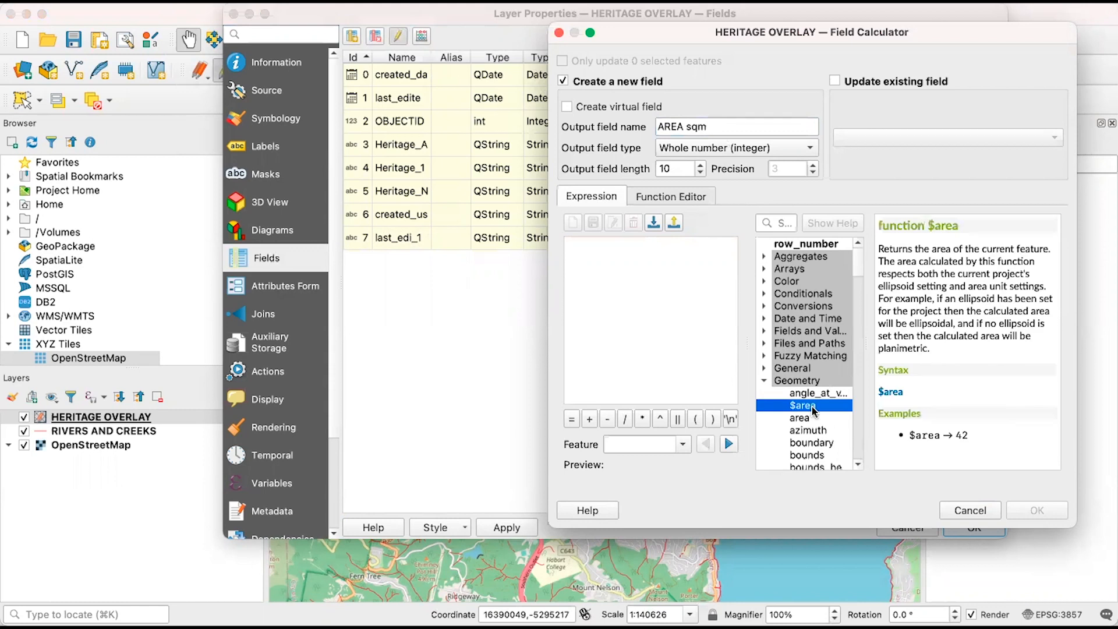
pyautogui.doubleClick(812, 407)
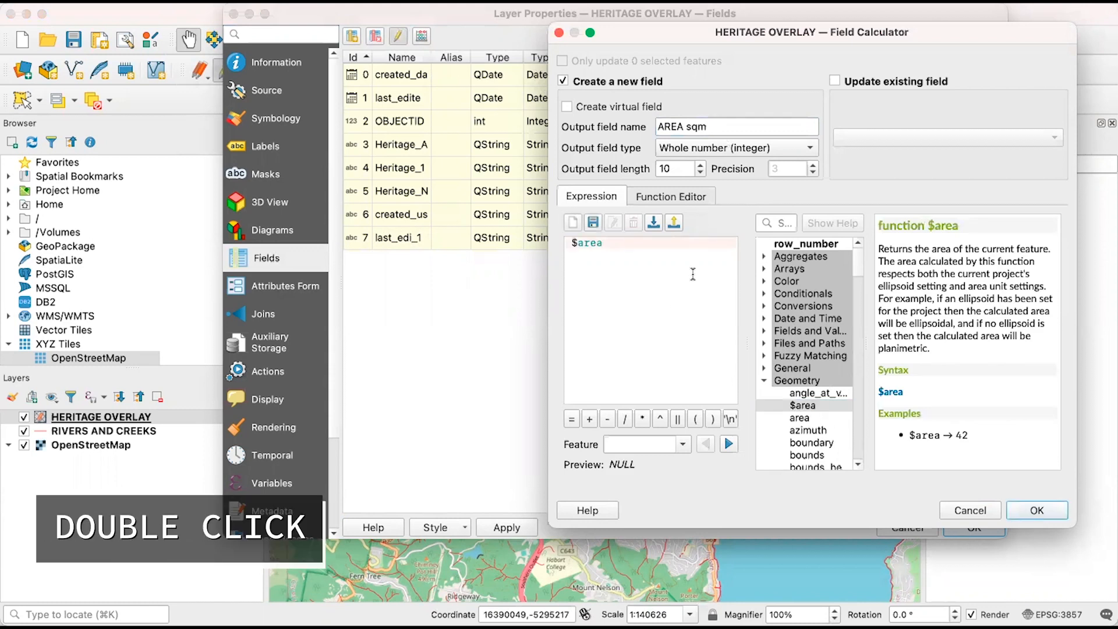
# Set the output field type to Decimal number (real), create the calculated field, and accept the layer properties
pyautogui.click(780, 147)
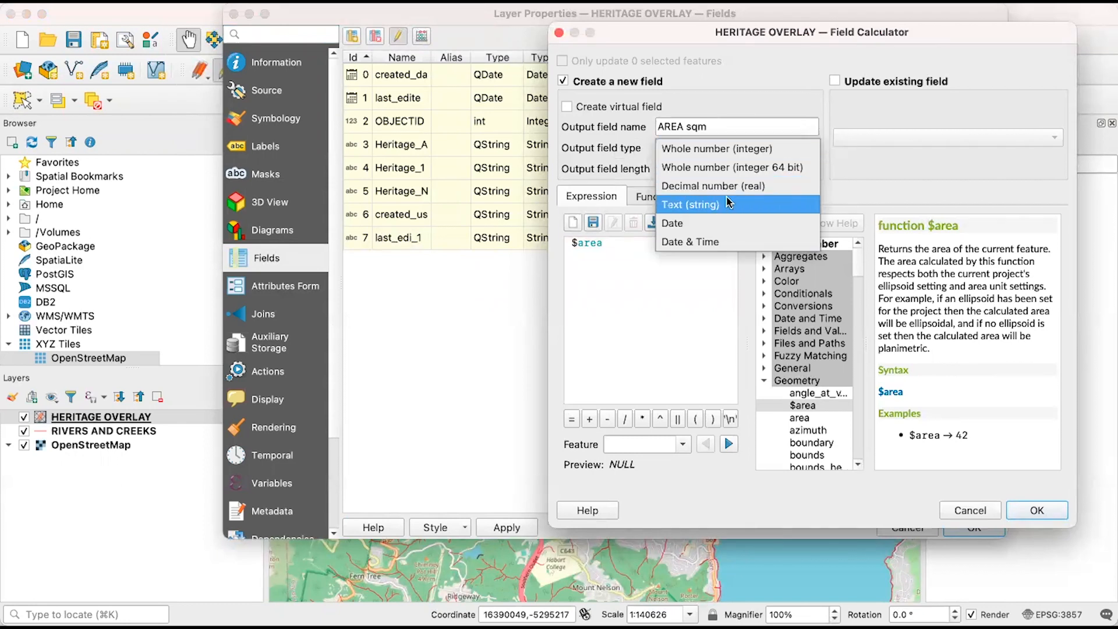
pyautogui.click(792, 187)
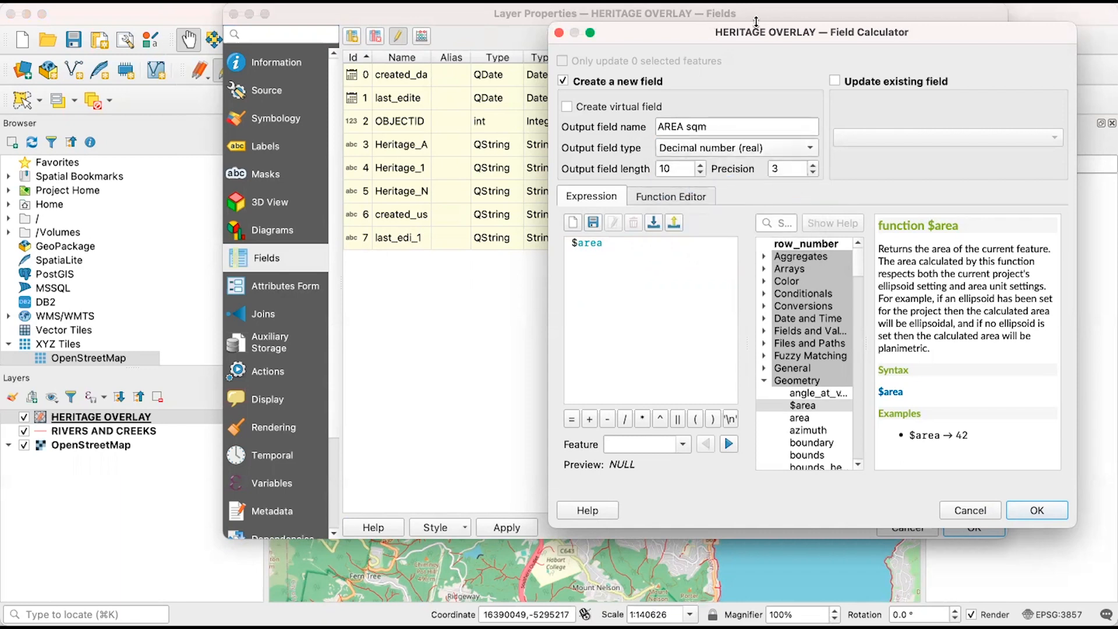
pyautogui.click(1038, 511)
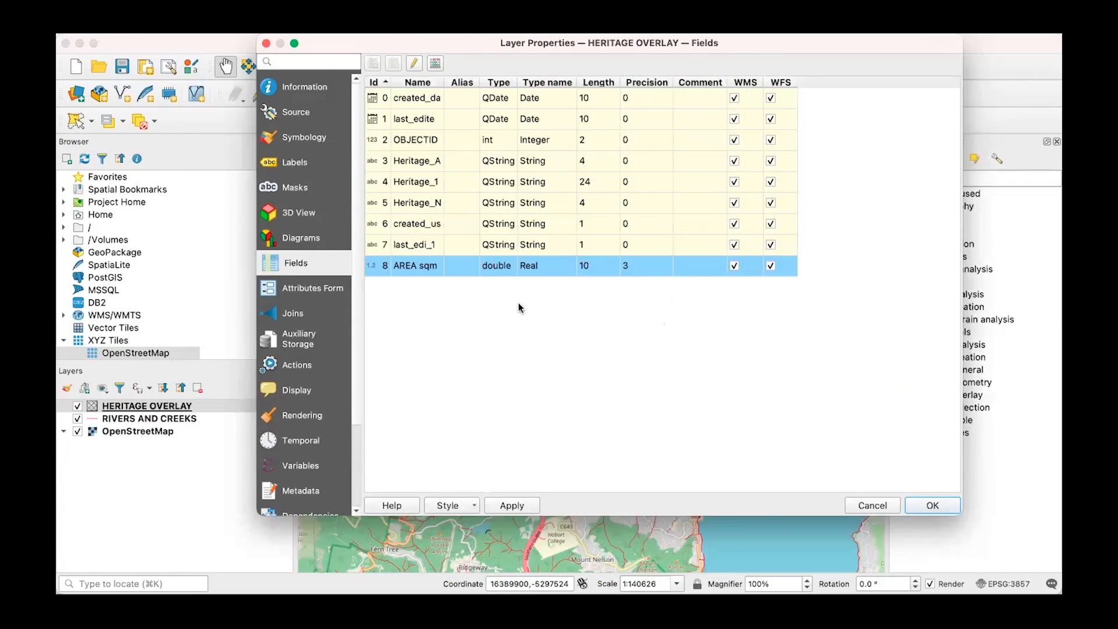
pyautogui.click(933, 506)
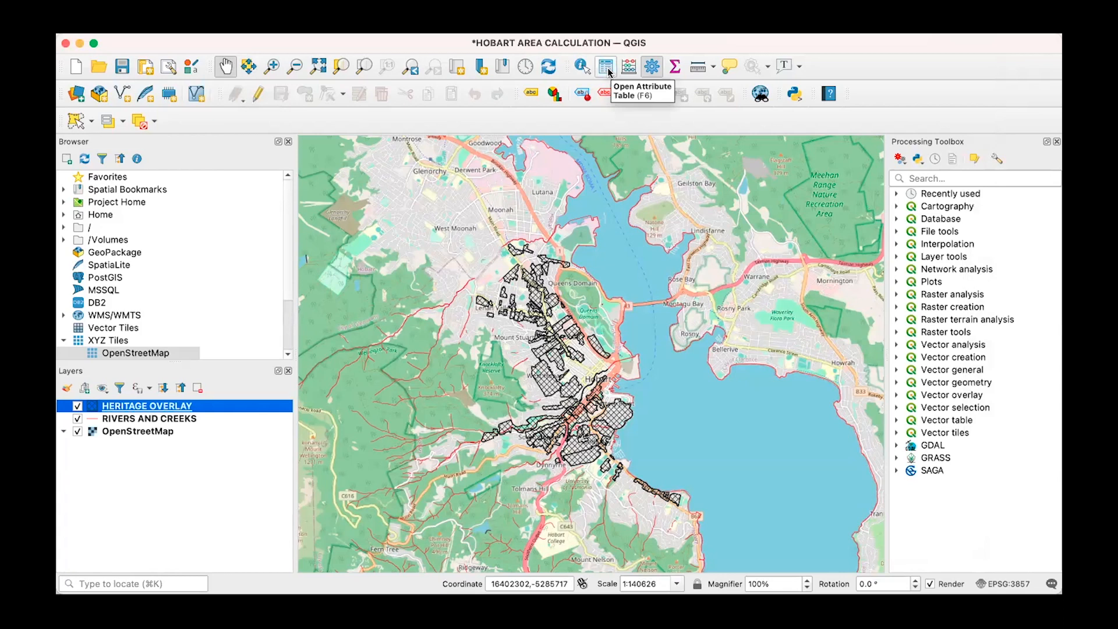
# Open the HERITAGE OVERLAY attribute table, arrange it beside the map, and review the AREA sqm column
pyautogui.press('F6')
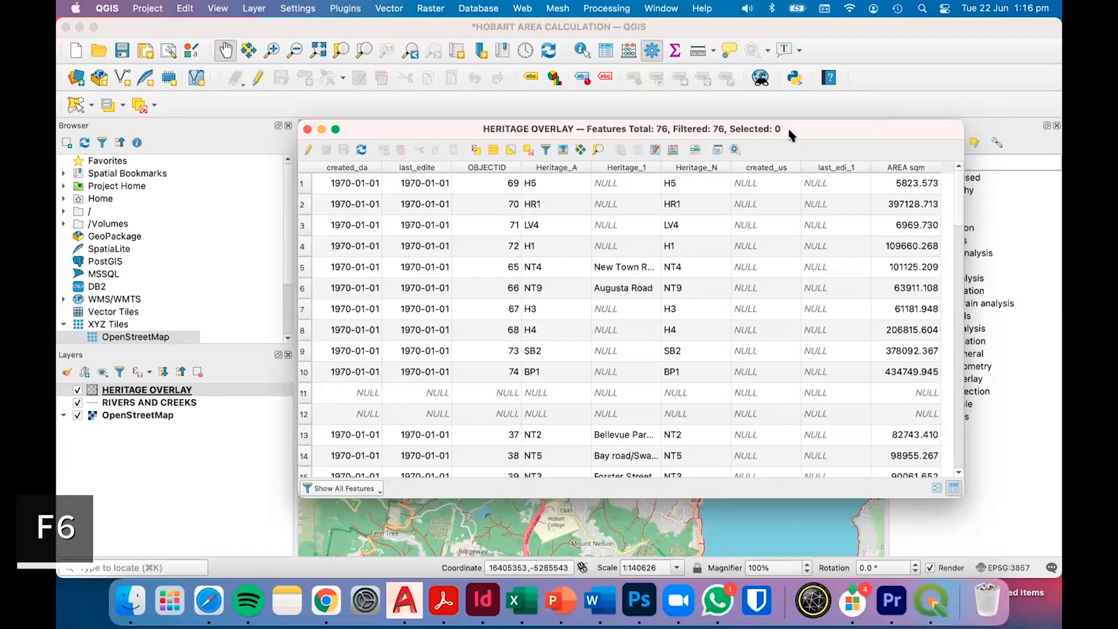
pyautogui.moveTo(792, 135); pyautogui.dragTo(552, 33)
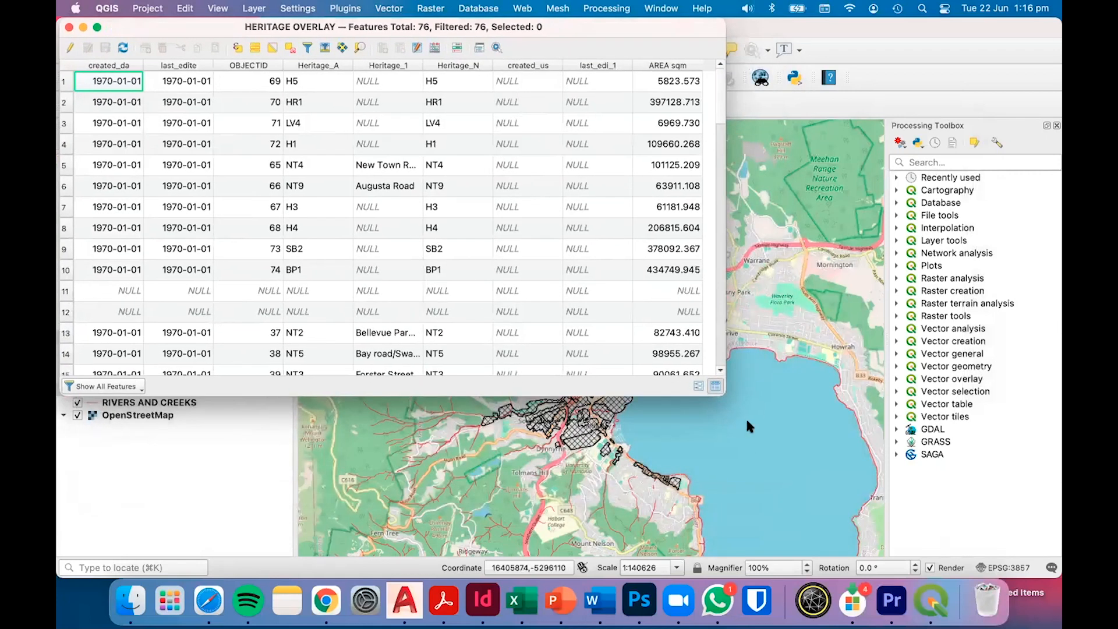
pyautogui.moveTo(721, 396); pyautogui.dragTo(473, 577)
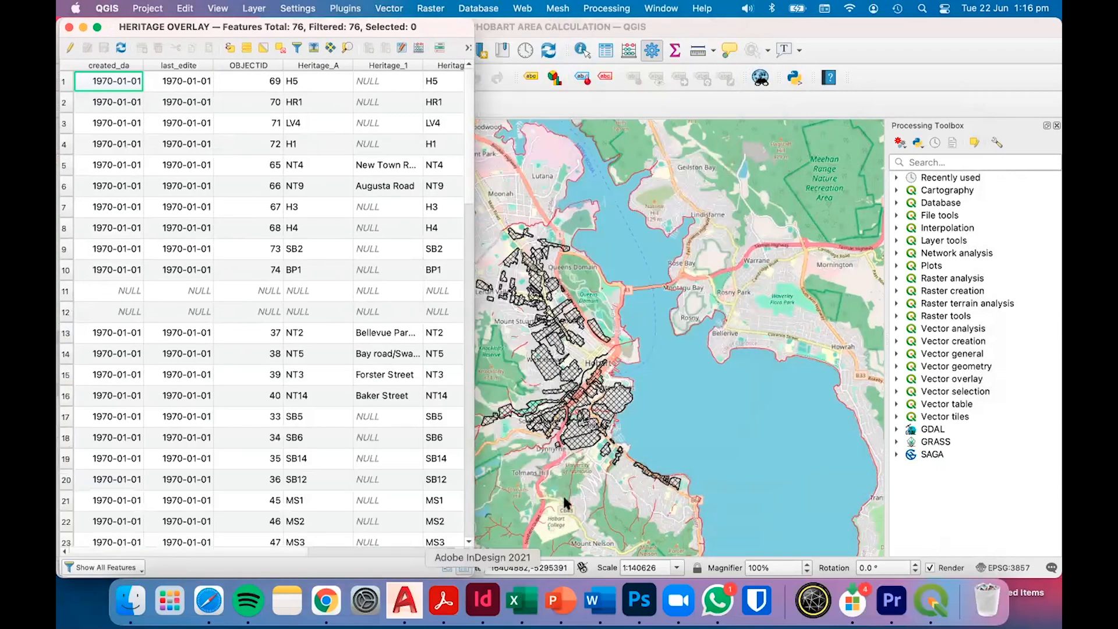
pyautogui.hscroll(5, 407, 186)
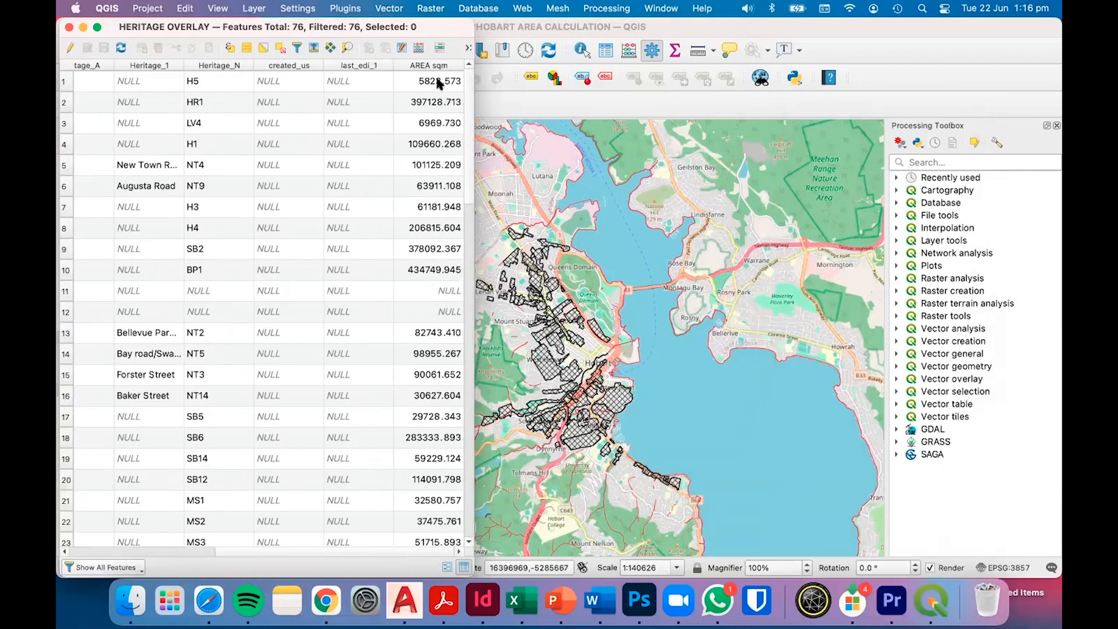
pyautogui.hscroll(-2, 315, 157)
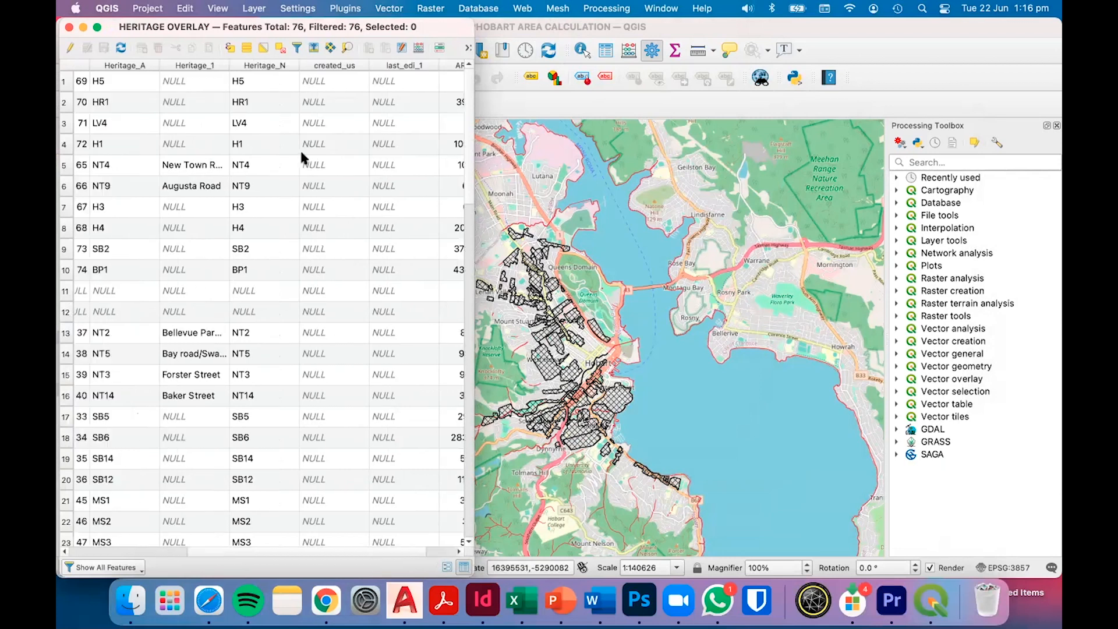
pyautogui.hscroll(-3, 233, 128)
# Select the H5 record in the attribute table and inspect its area value and its polygon on the map
pyautogui.click(63, 83)
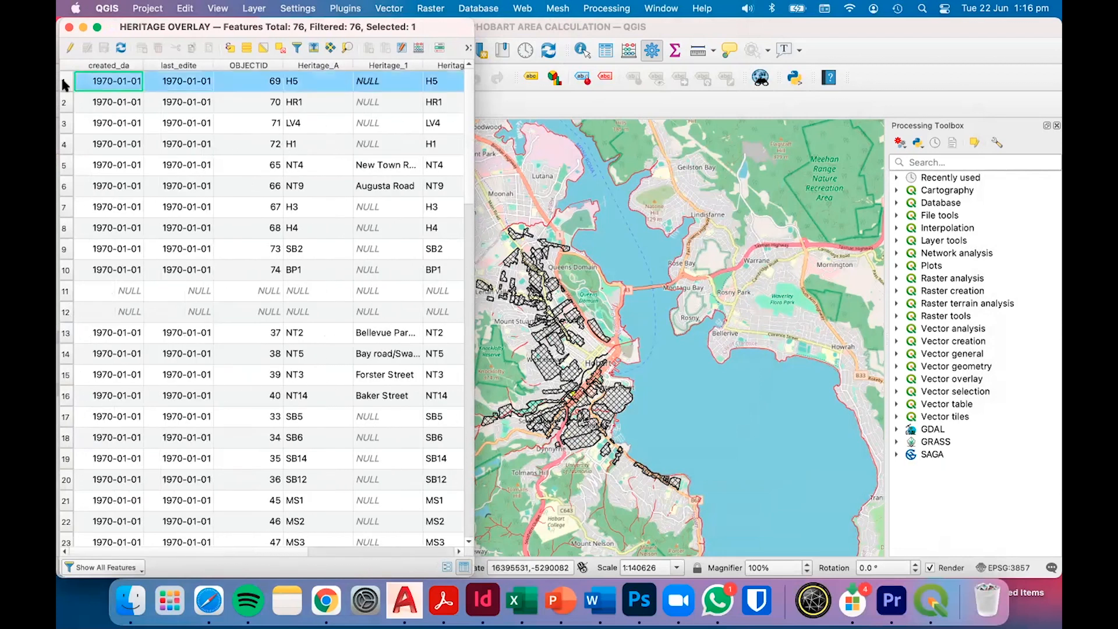
pyautogui.hscroll(5, 418, 140)
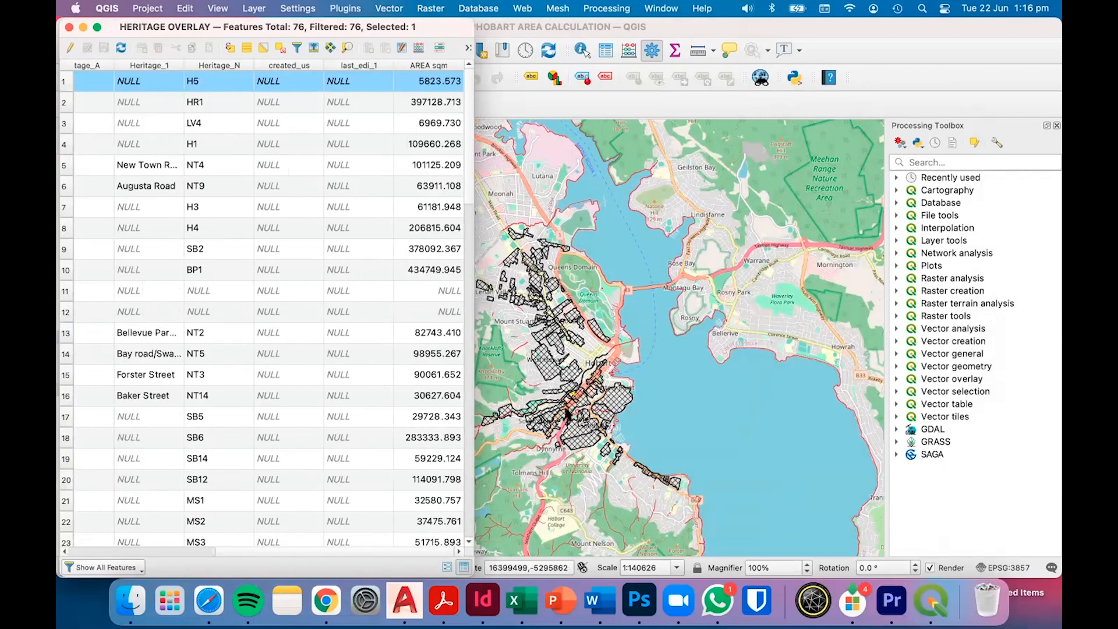
pyautogui.scroll(1, 565, 409)
pyautogui.scroll(3, 583, 386)
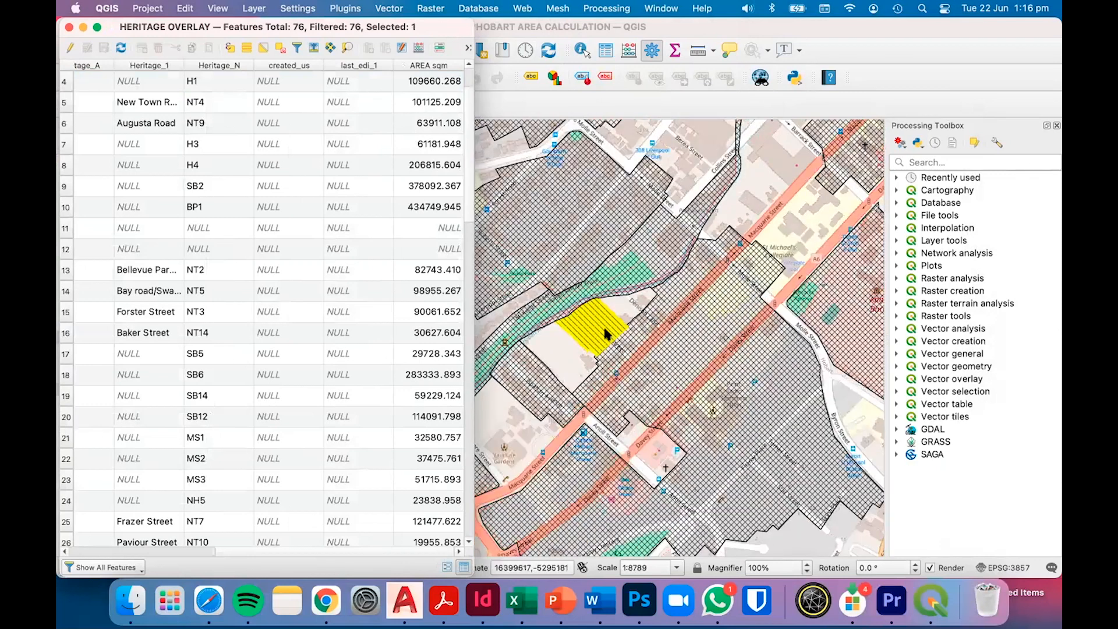
pyautogui.scroll(-2, 601, 444)
pyautogui.scroll(-2, 601, 446)
# Select the SB14 record in the attribute table and check its location and AREA sqm value
pyautogui.click(93, 396)
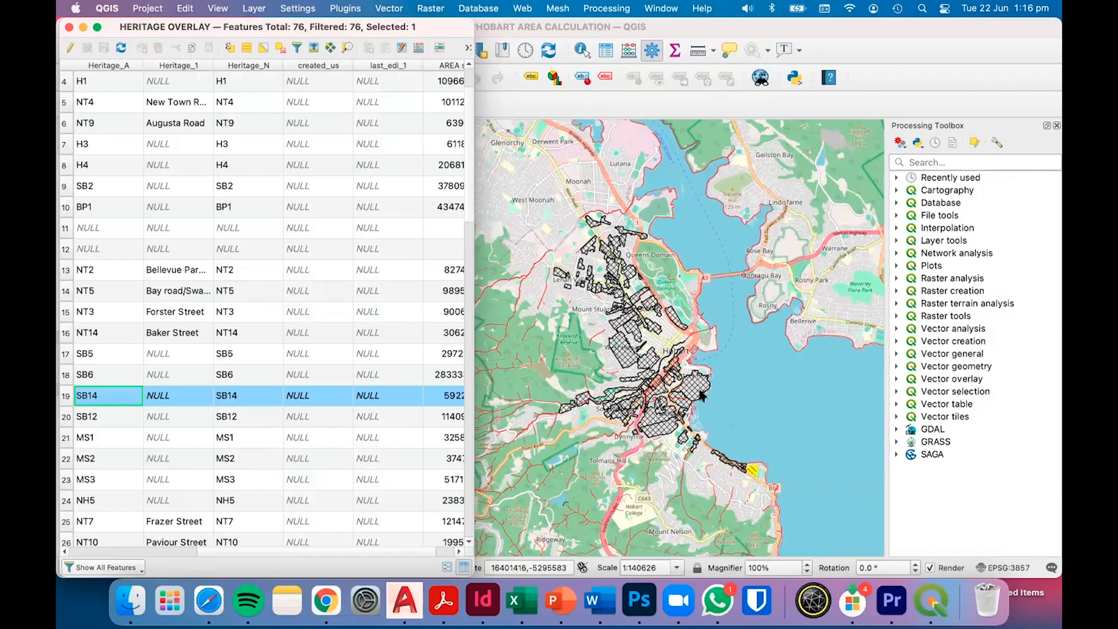
pyautogui.scroll(-1, 235, 274)
pyautogui.hscroll(1, 236, 274)
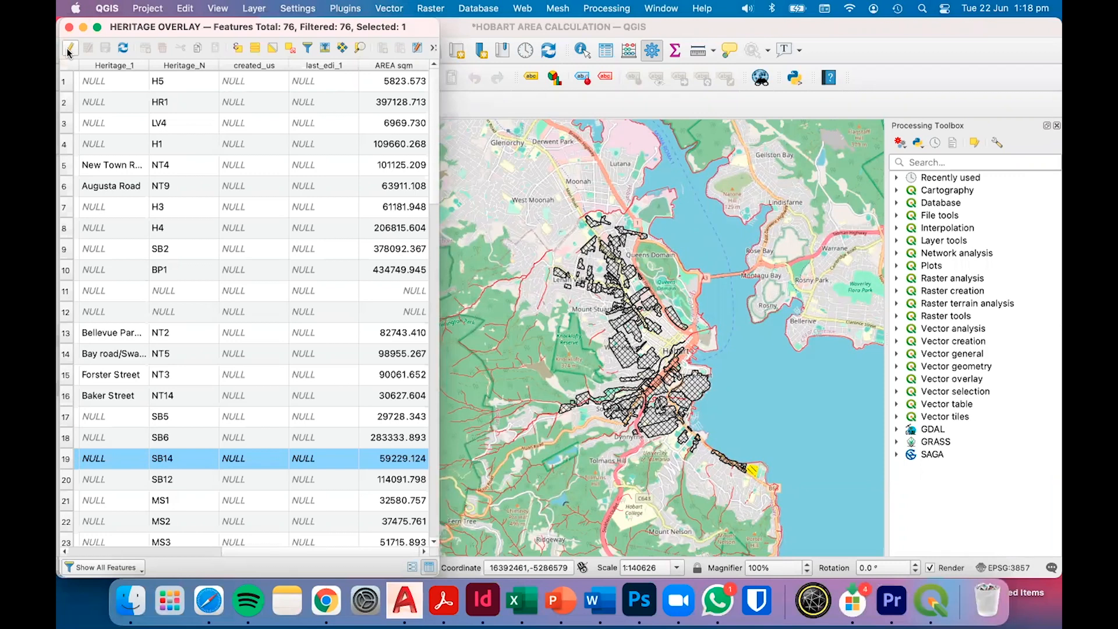
# Turn on editing for the HERITAGE OVERLAY layer, select all its features, and widen the attribute table
pyautogui.click(68, 49)
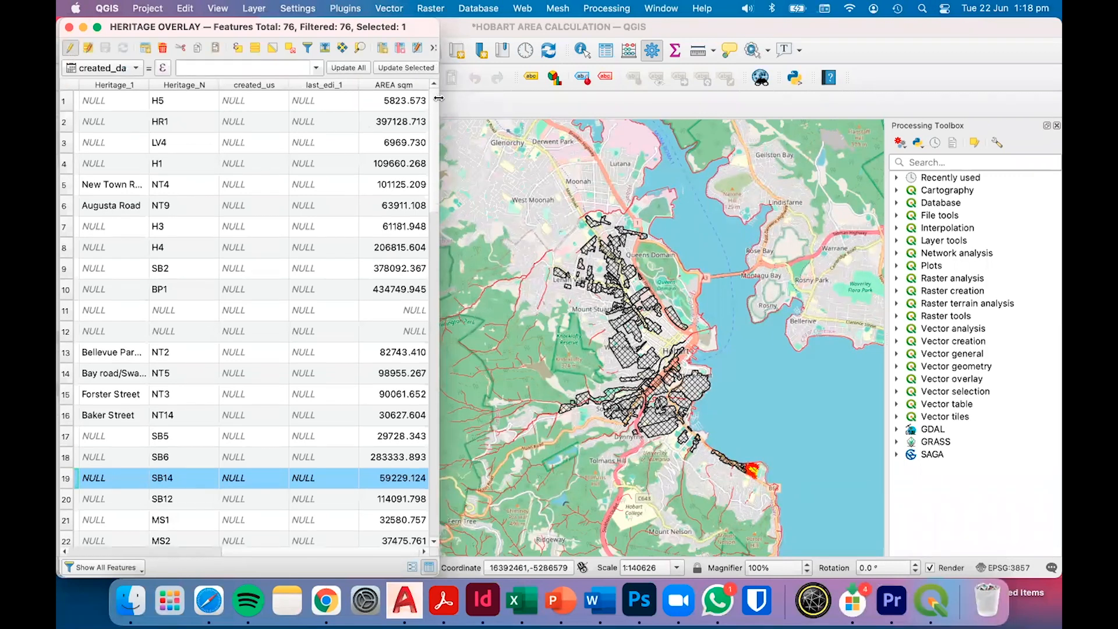
pyautogui.moveTo(439, 97); pyautogui.dragTo(728, 98)
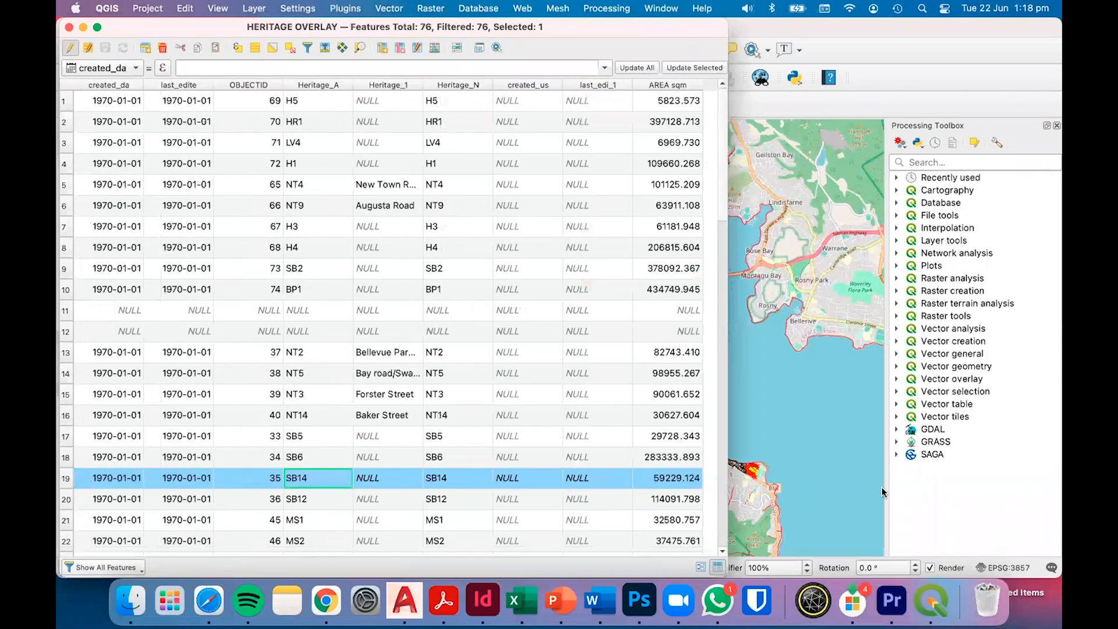
pyautogui.click(68, 104)
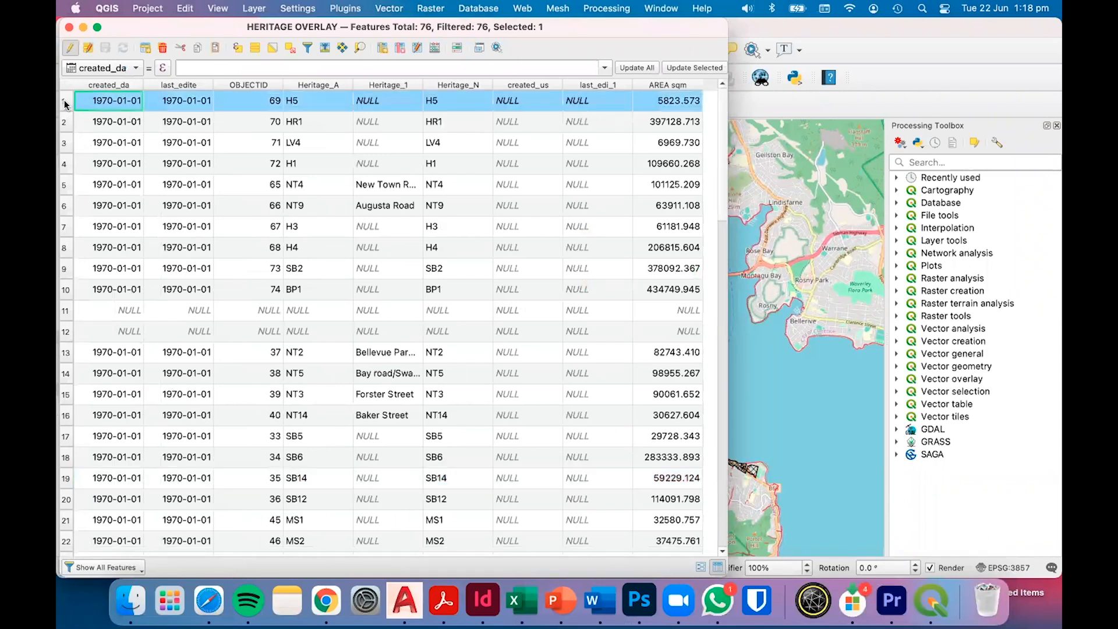
pyautogui.rightClick(183, 107)
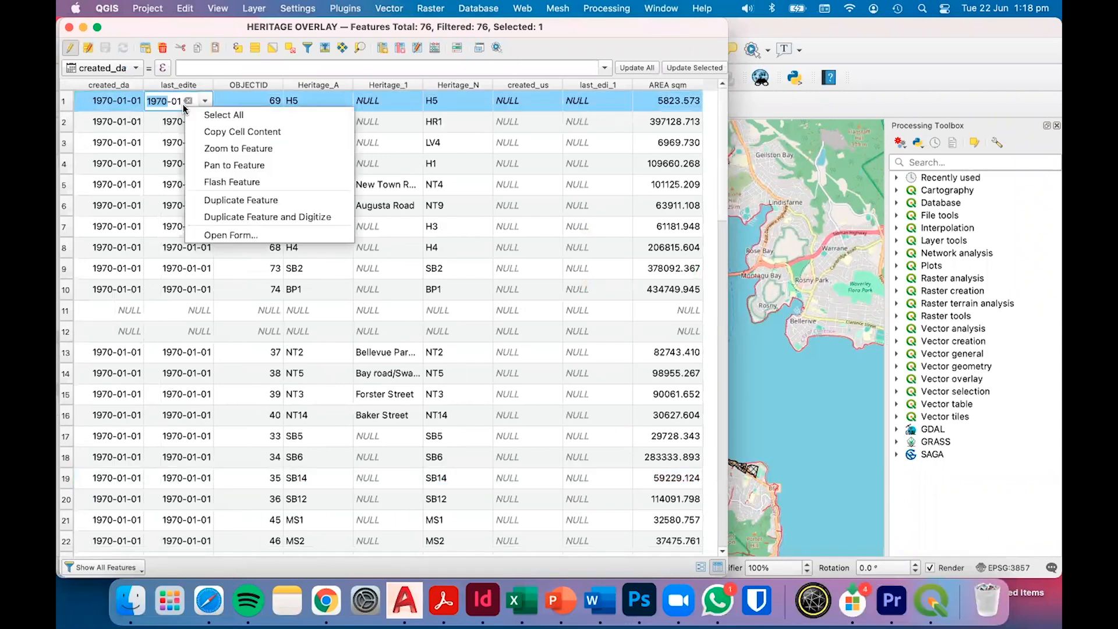
pyautogui.click(228, 114)
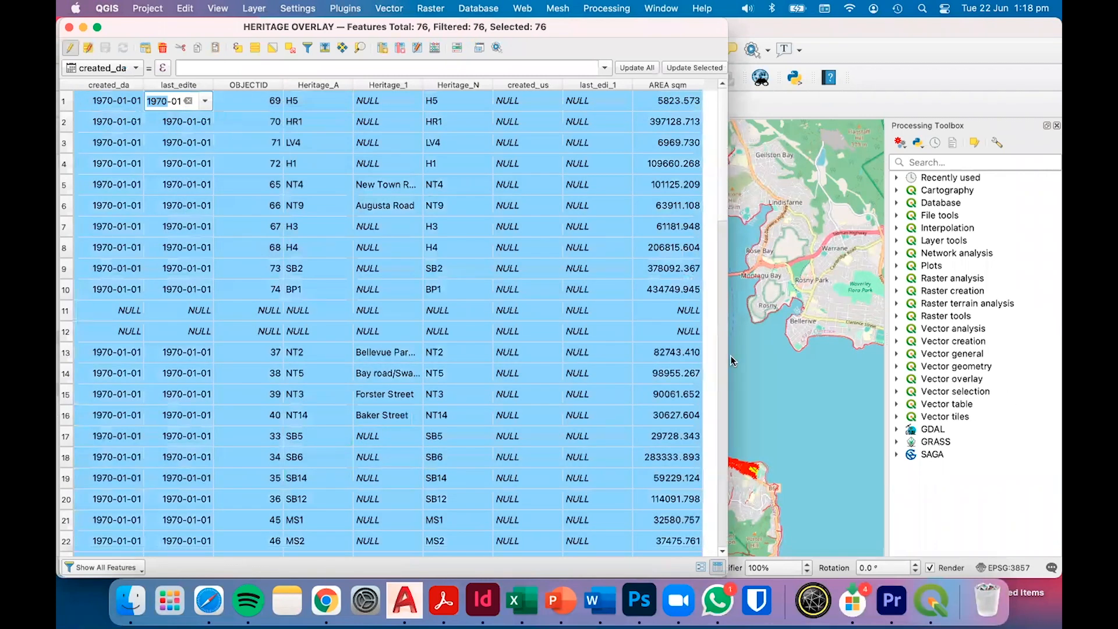
pyautogui.moveTo(729, 357); pyautogui.dragTo(373, 321)
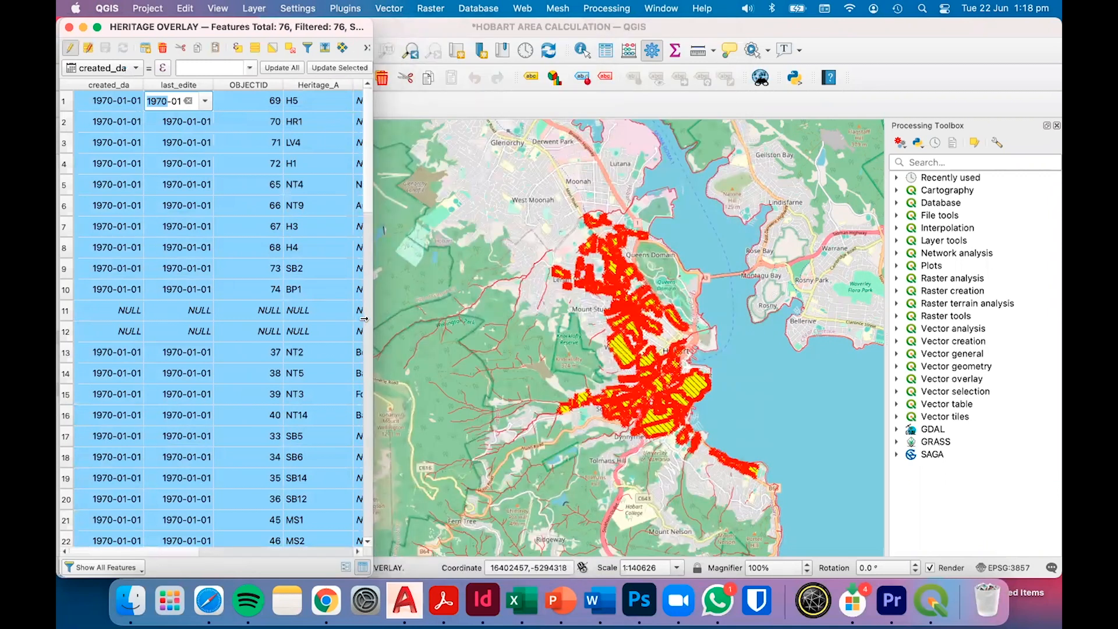
pyautogui.moveTo(525, 335); pyautogui.dragTo(898, 334)
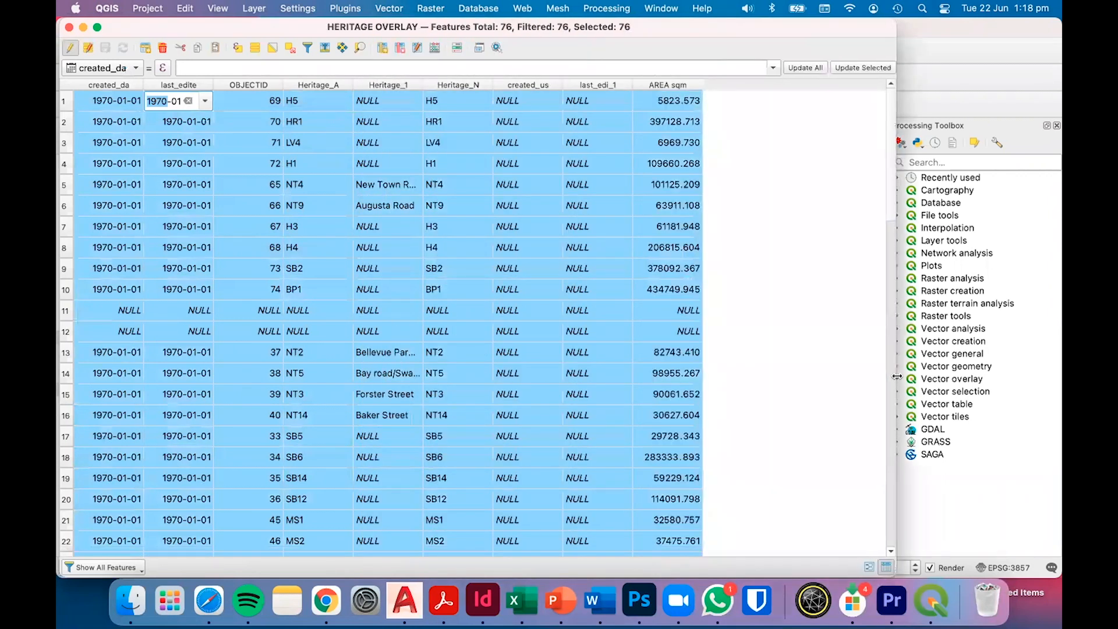
# Add a decimal number (real) field named "area sqkm" to the HERITAGE OVERLAY table, with length 10 and precision 3
pyautogui.click(382, 48)
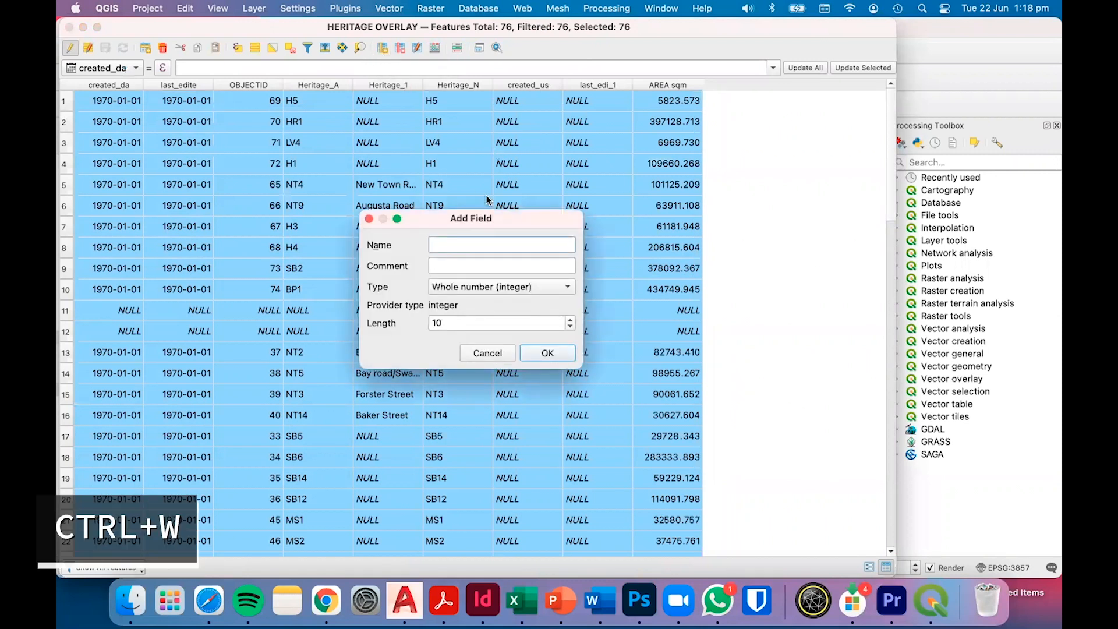
pyautogui.write('area ')
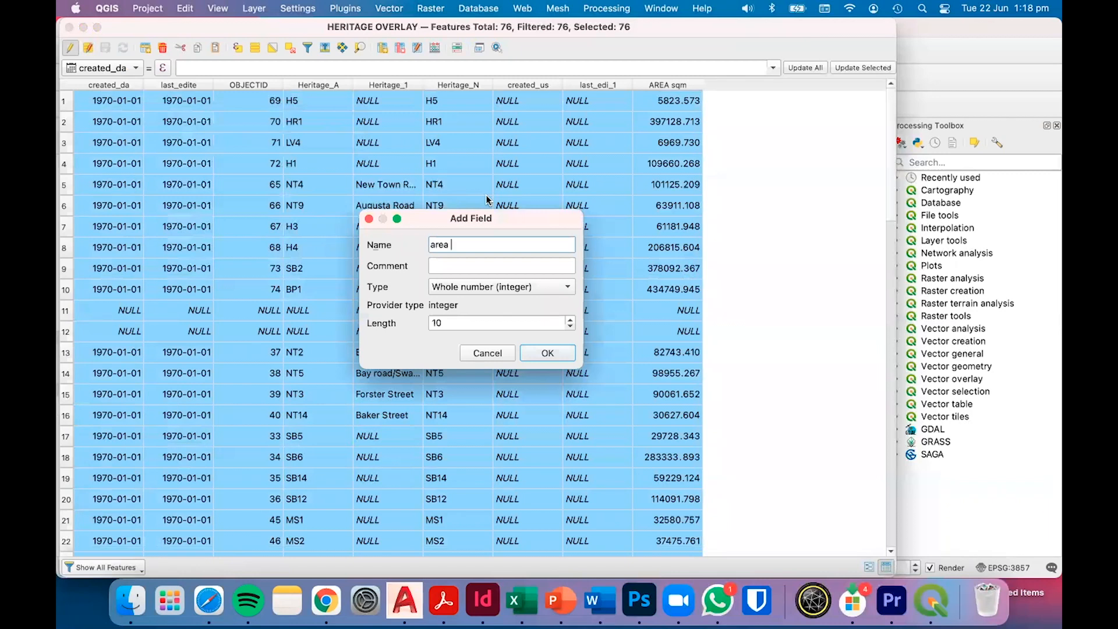
pyautogui.write('sqkm')
pyautogui.click(492, 287)
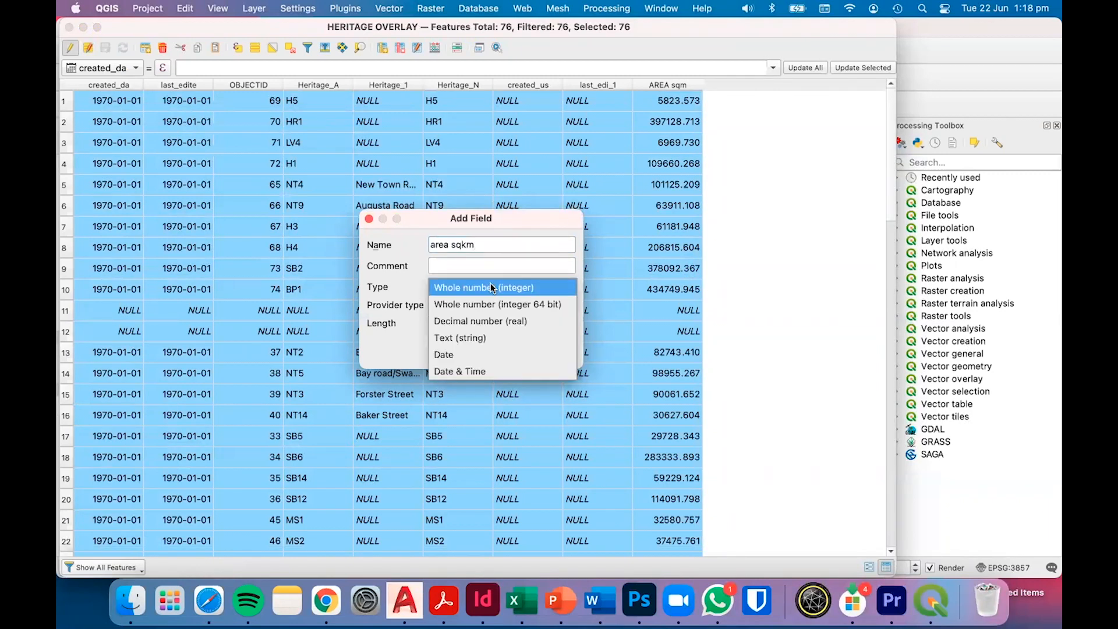
pyautogui.click(524, 320)
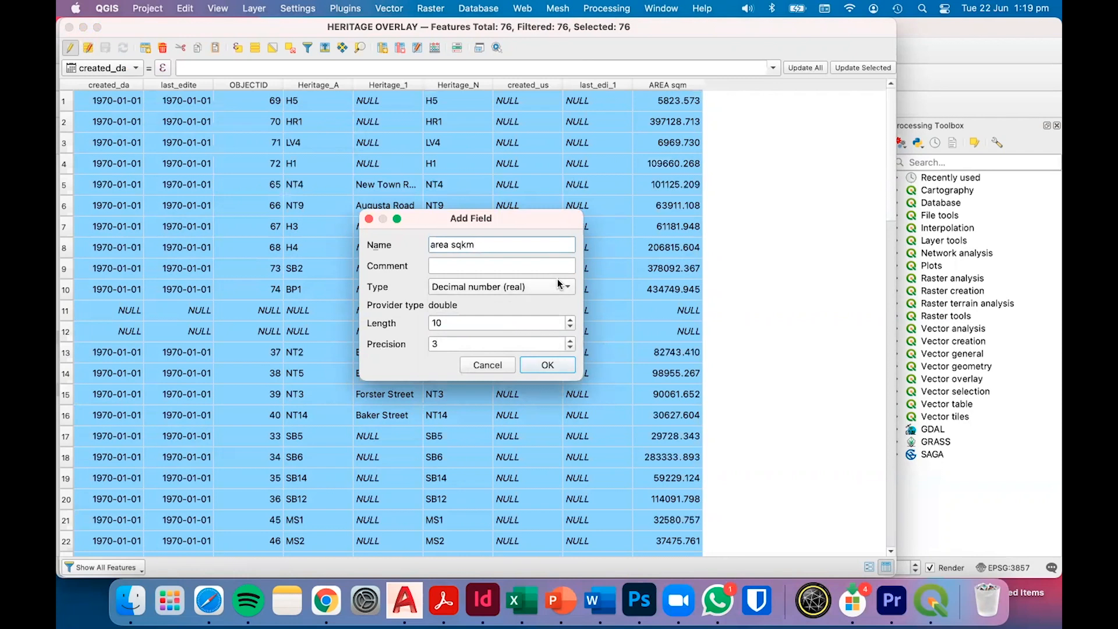
pyautogui.click(562, 366)
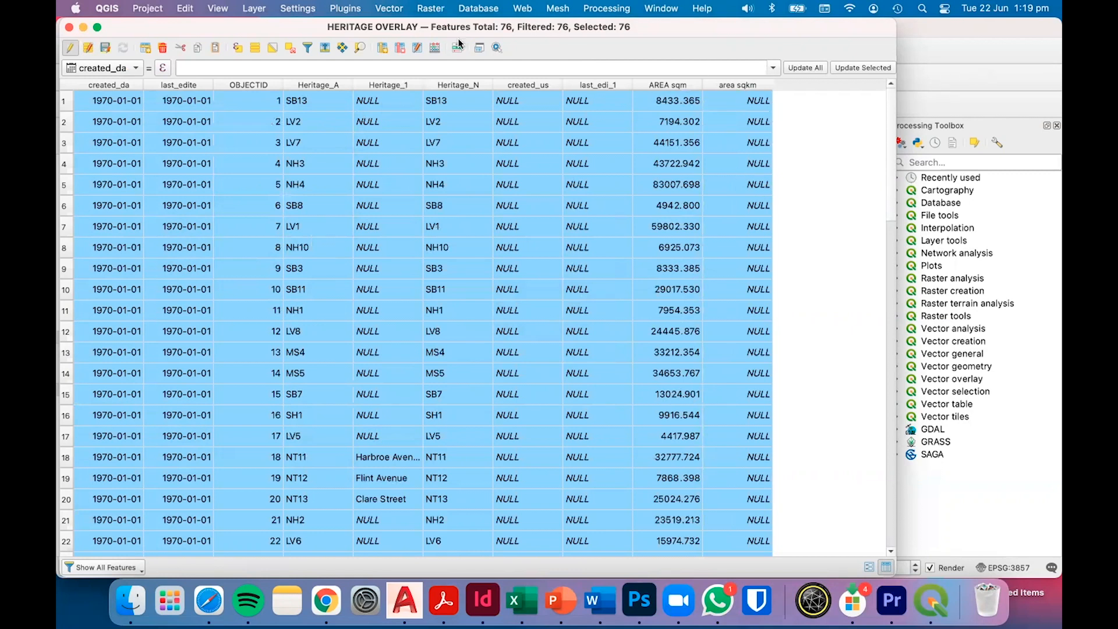
# Use the Field Calculator to update the existing "area sqkm" field for the selected features with the expression $area/1000000
pyautogui.click(434, 49)
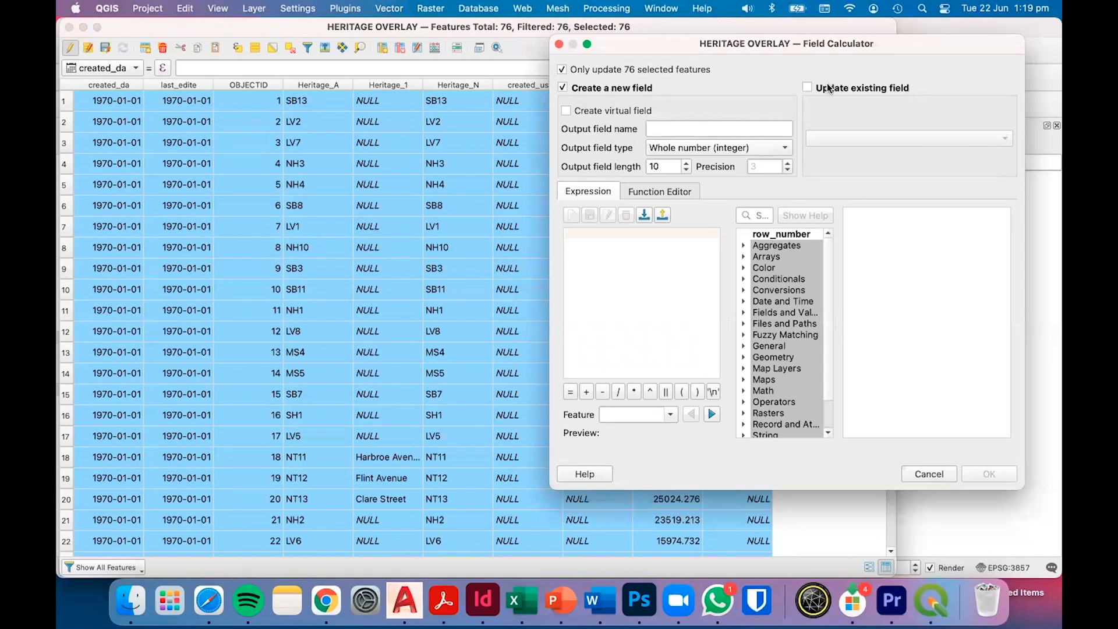
pyautogui.click(807, 88)
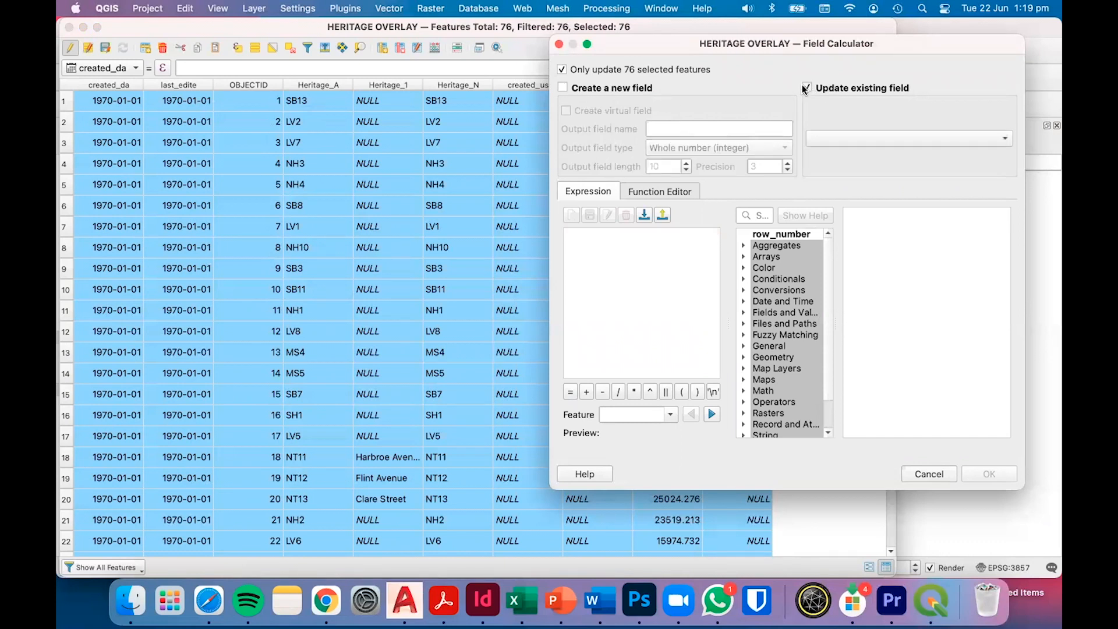
pyautogui.click(845, 135)
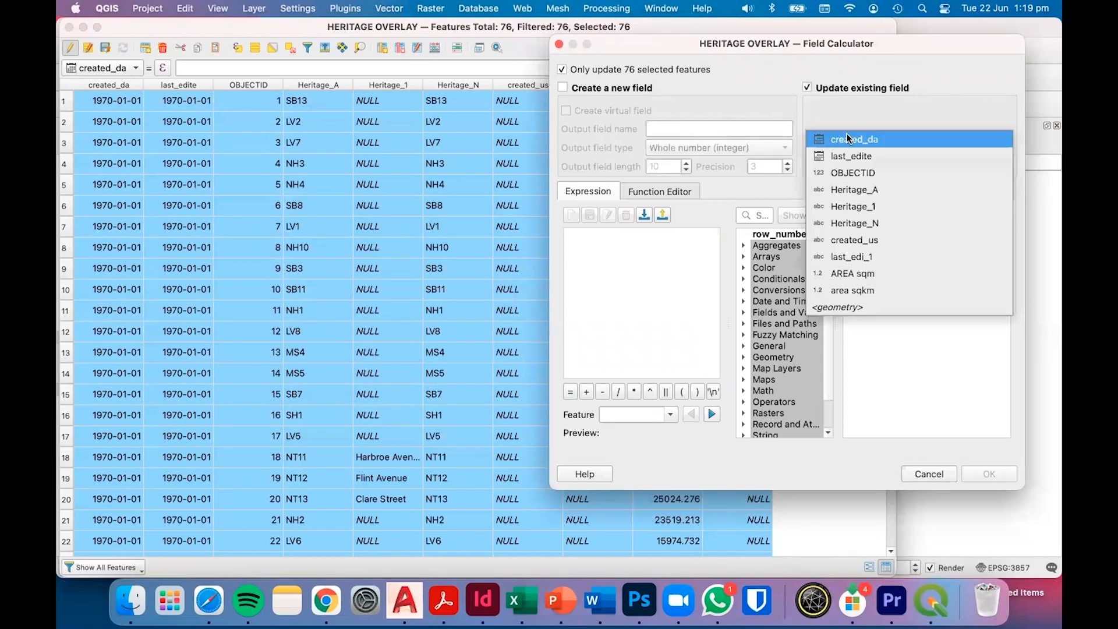
pyautogui.click(891, 296)
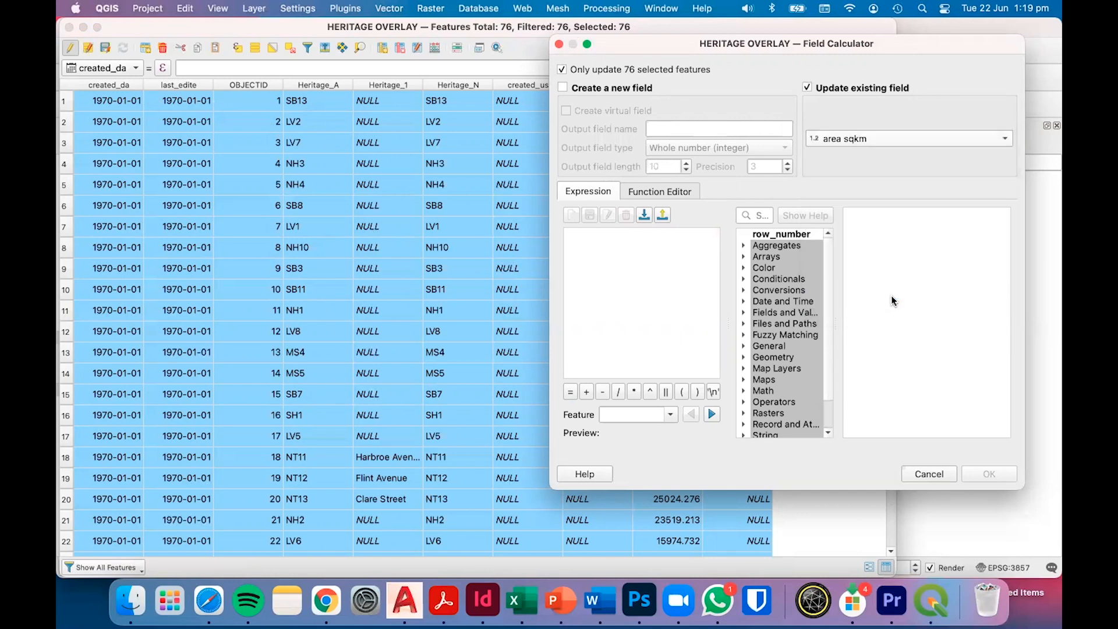
pyautogui.click(745, 359)
pyautogui.doubleClick(781, 379)
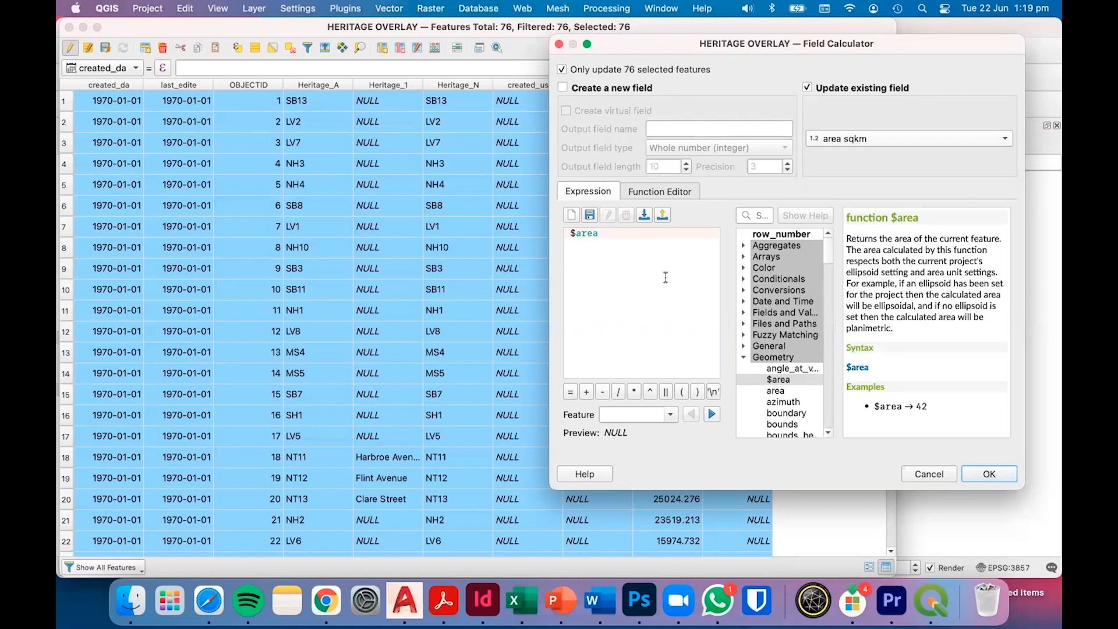
pyautogui.write('/1000000')
pyautogui.click(999, 480)
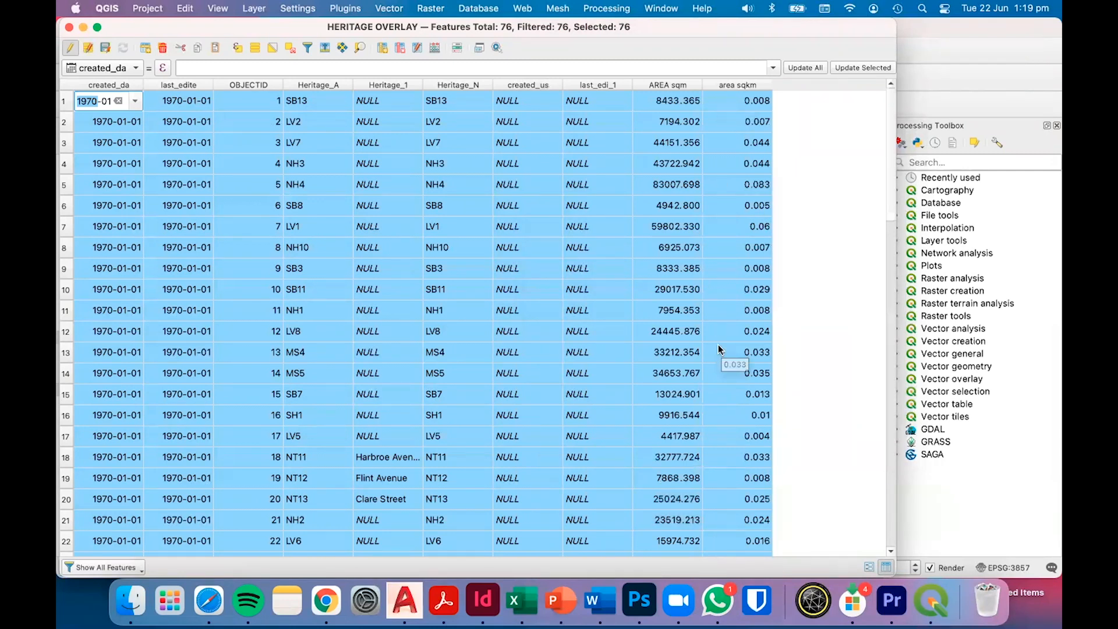
# Review the area sqkm values, save the HERITAGE OVERLAY edits while turning off editing, and close the attribute table
pyautogui.scroll(-6, 718, 350)
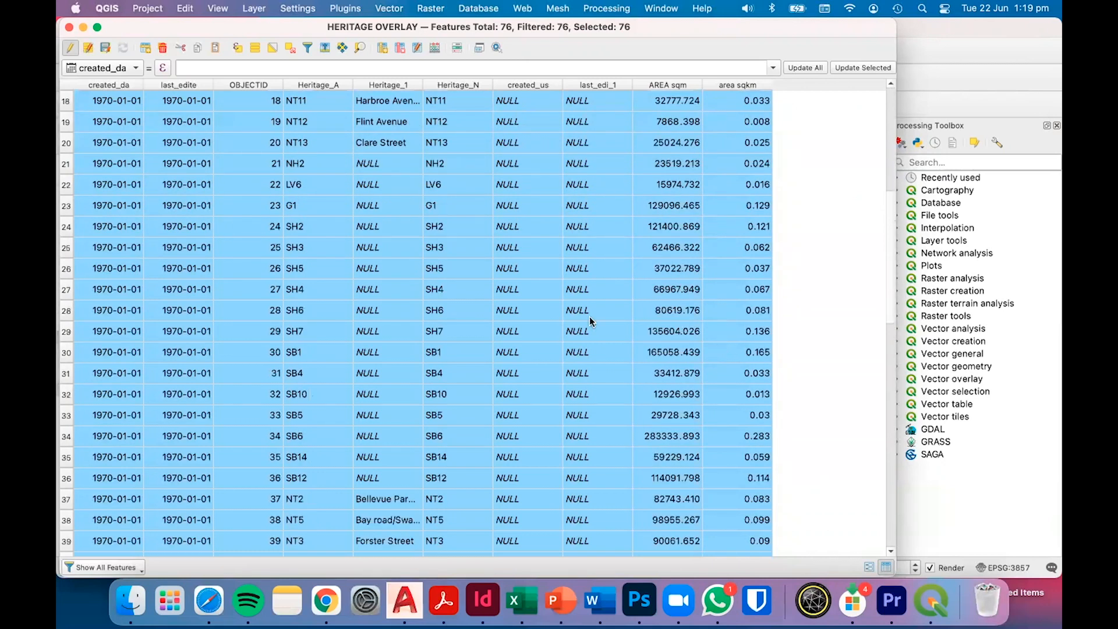
pyautogui.click(74, 54)
pyautogui.click(657, 308)
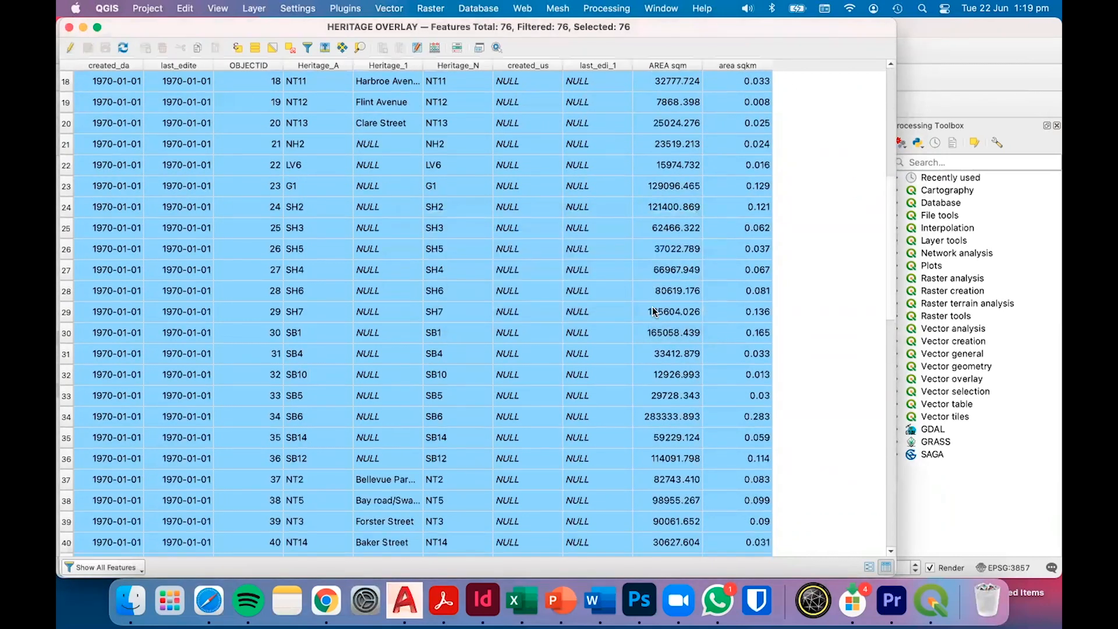
pyautogui.scroll(6, 268, 214)
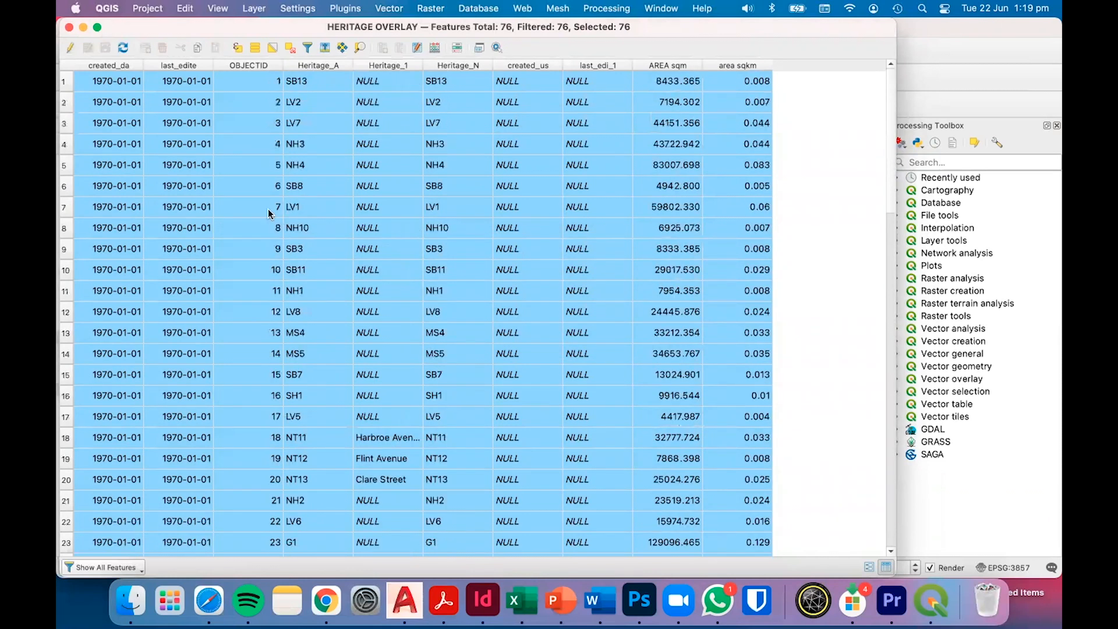
pyautogui.click(69, 27)
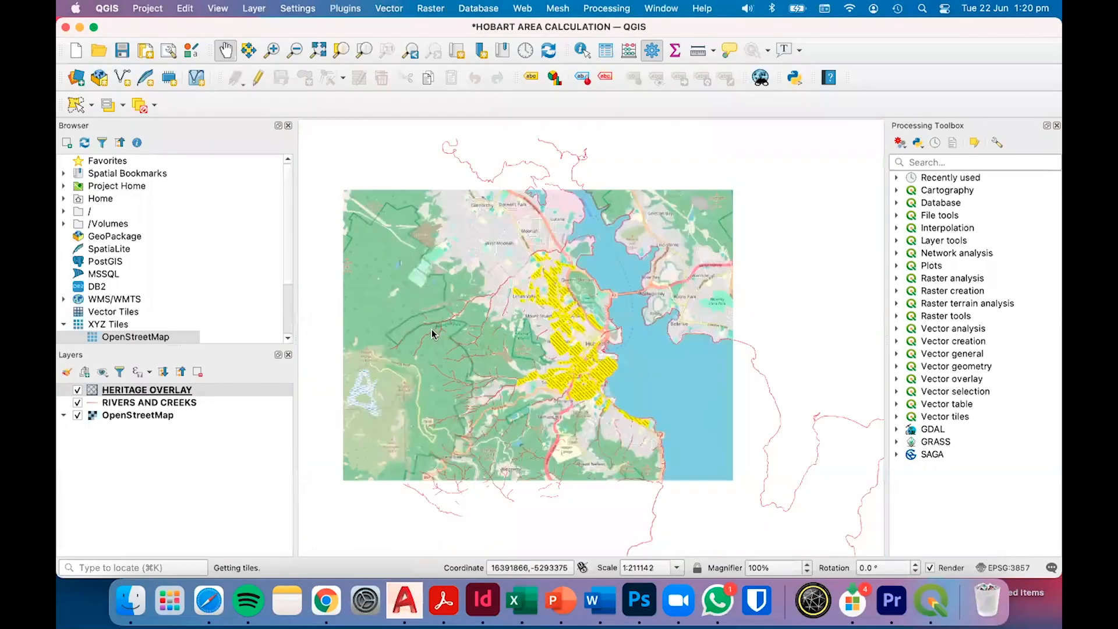